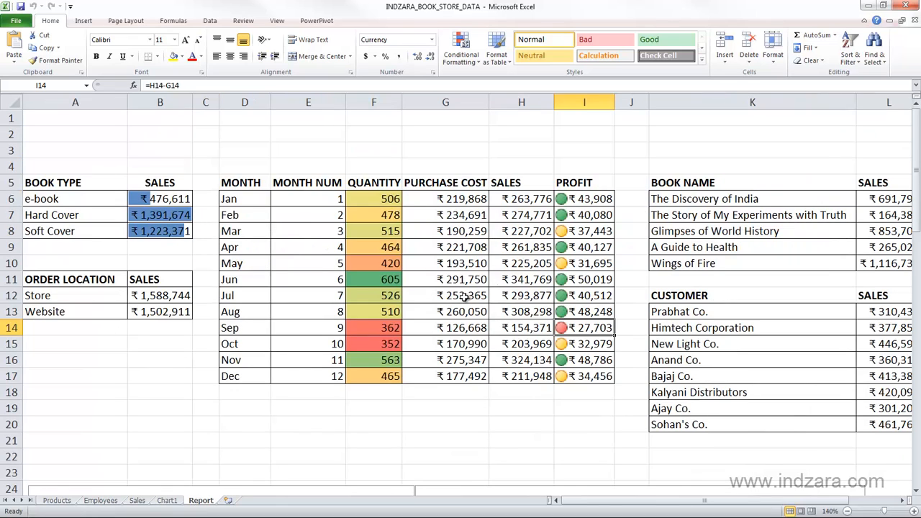
{"action": "left_click", "coordinate": [474, 59]}
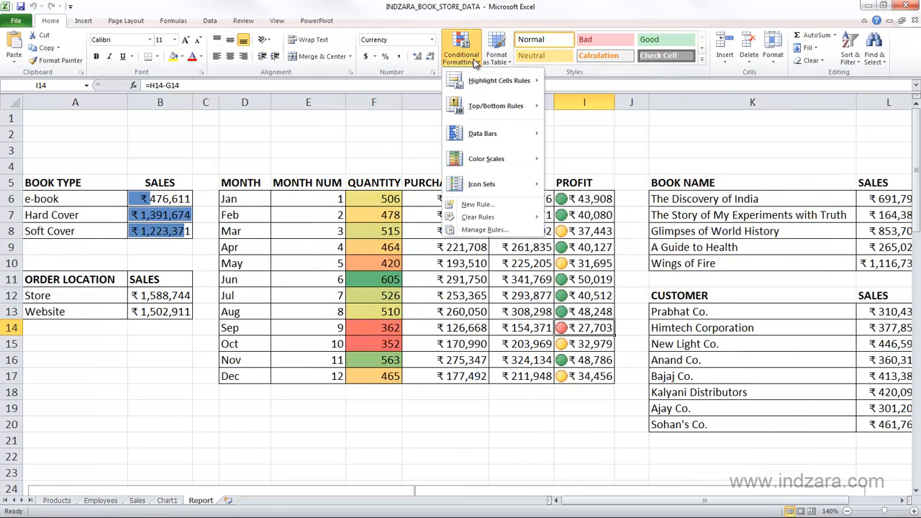
{"action": "left_click", "coordinate": [494, 202]}
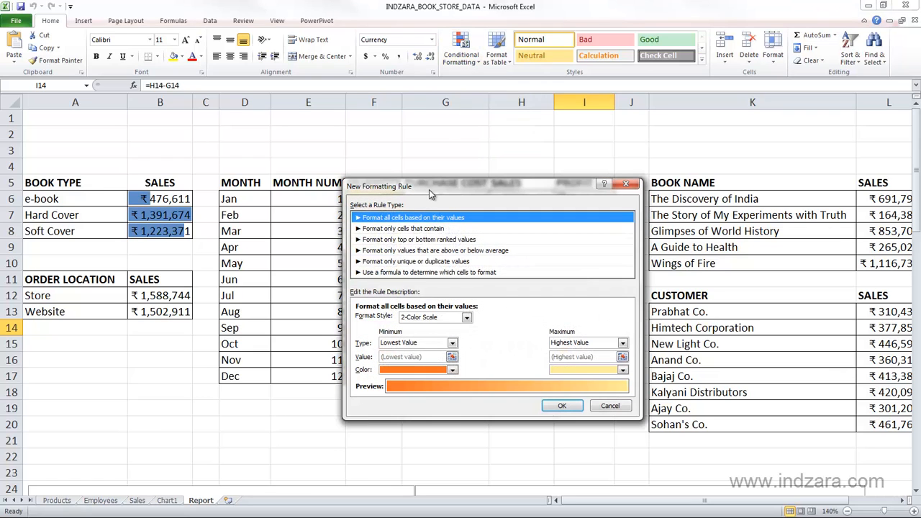
{"action": "left_click_drag", "start_coordinate": [429, 187], "coordinate": [394, 175]}
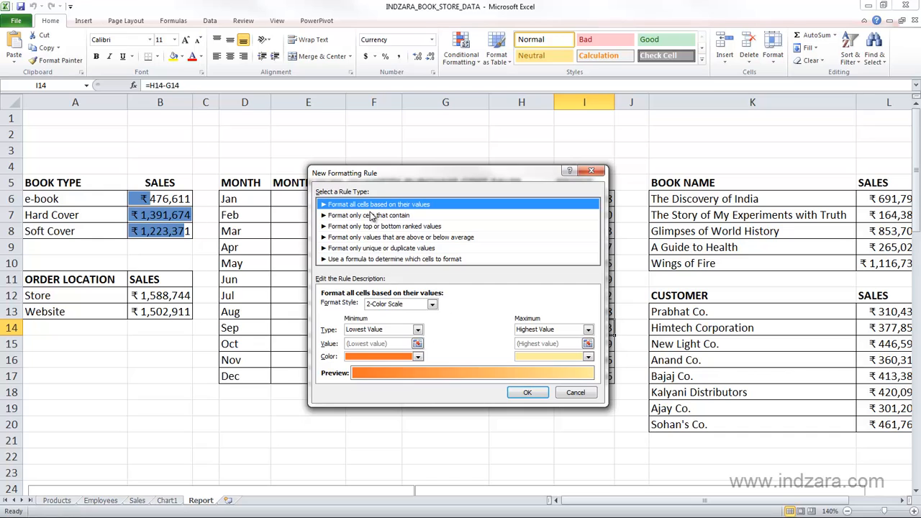
{"action": "left_click", "coordinate": [382, 228]}
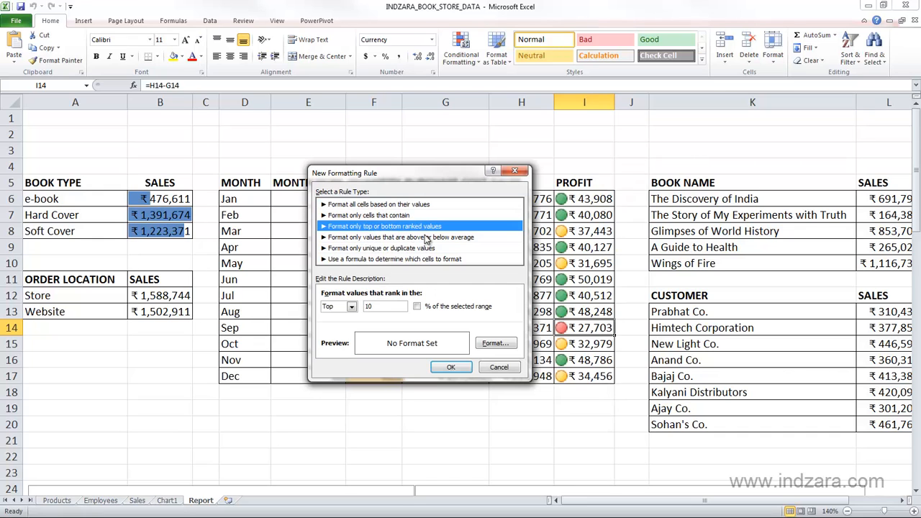
{"action": "left_click_drag", "start_coordinate": [412, 172], "coordinate": [657, 190]}
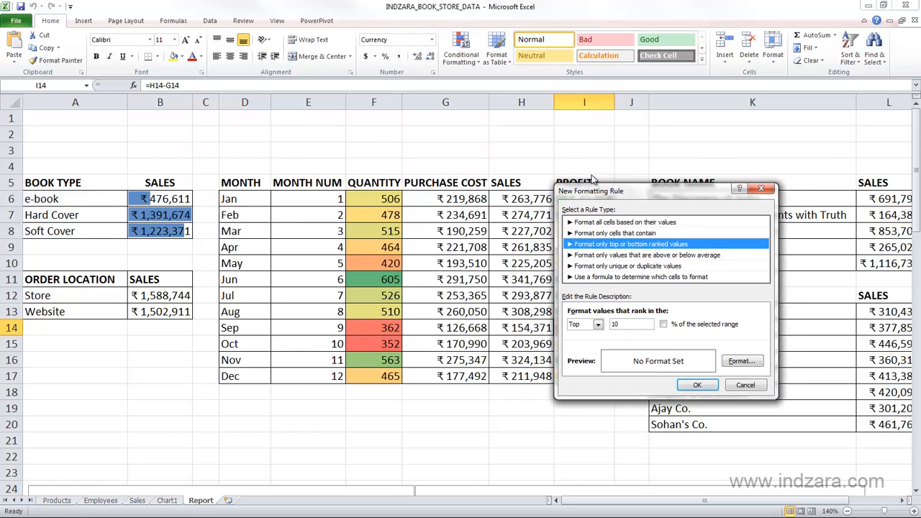
{"action": "left_click", "coordinate": [597, 326]}
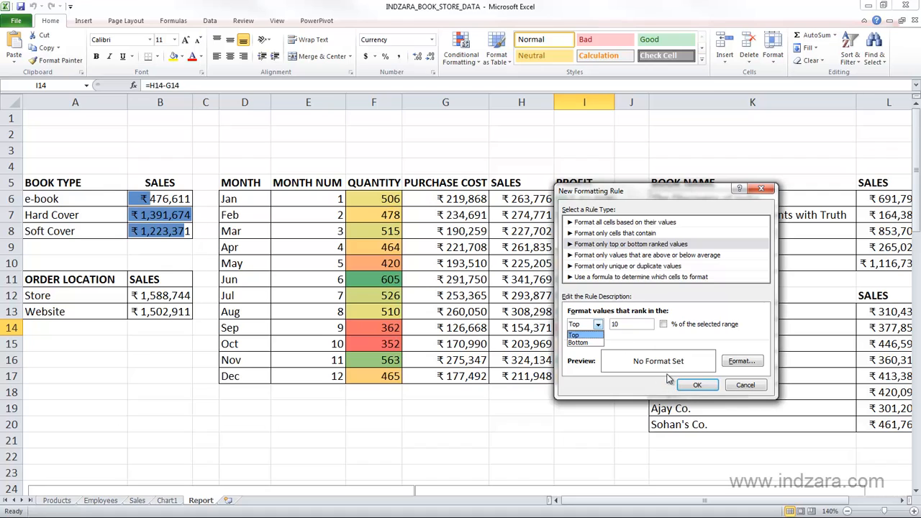
{"action": "left_click", "coordinate": [620, 326]}
{"action": "left_click_drag", "start_coordinate": [620, 325], "coordinate": [609, 327]}
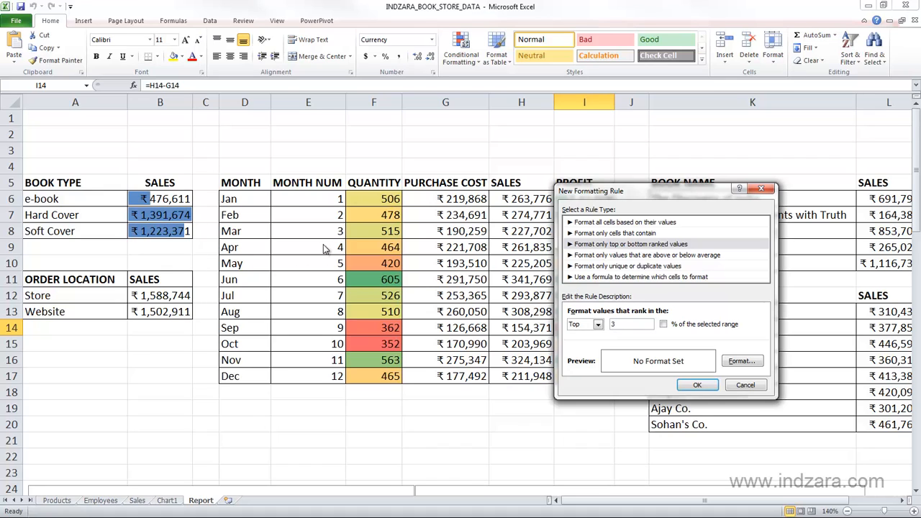
{"action": "left_click", "coordinate": [745, 385]}
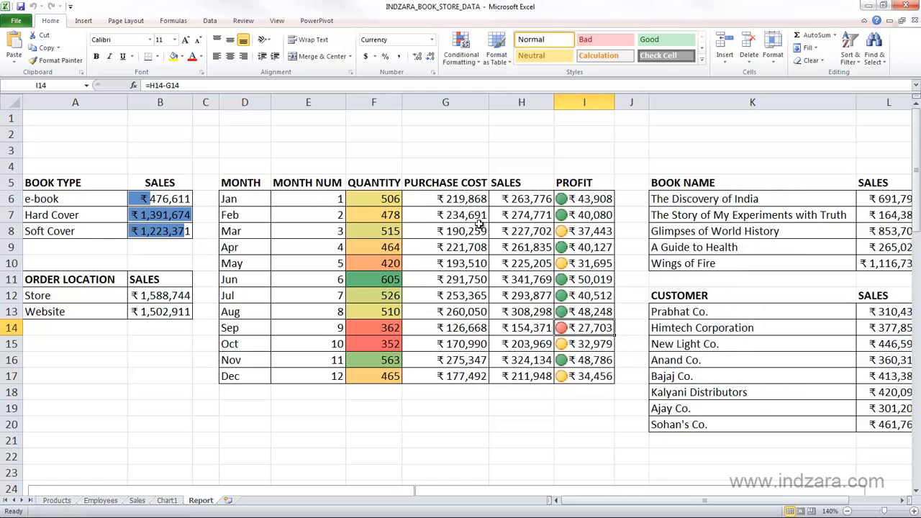
Create a conditional formatting rule for the monthly sales in H6:H17 that formats values ranked in the top 3.
{"action": "left_click_drag", "start_coordinate": [503, 199], "coordinate": [508, 369]}
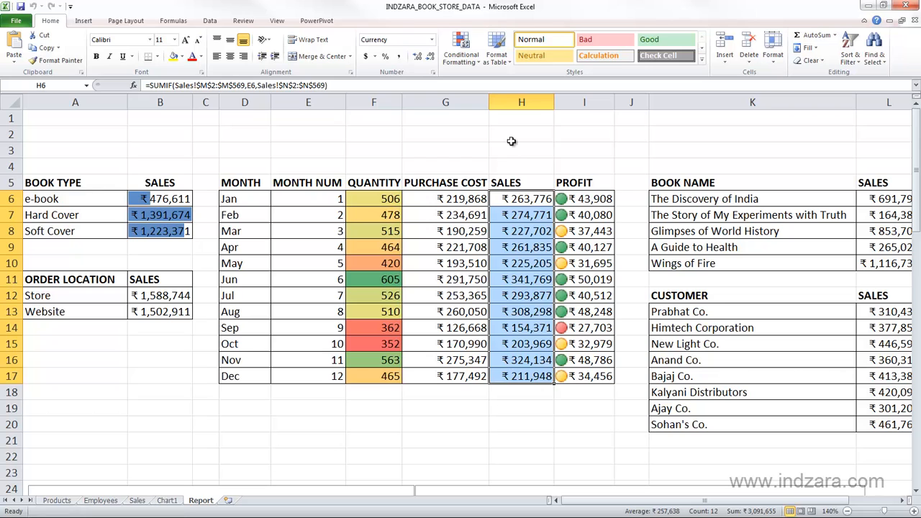
{"action": "left_click", "coordinate": [466, 57]}
{"action": "left_click", "coordinate": [488, 205]}
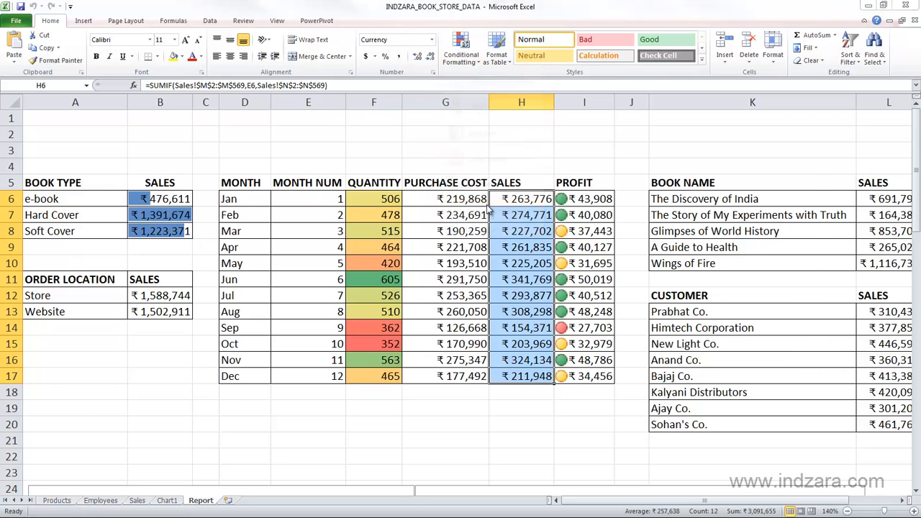
{"action": "left_click", "coordinate": [569, 231]}
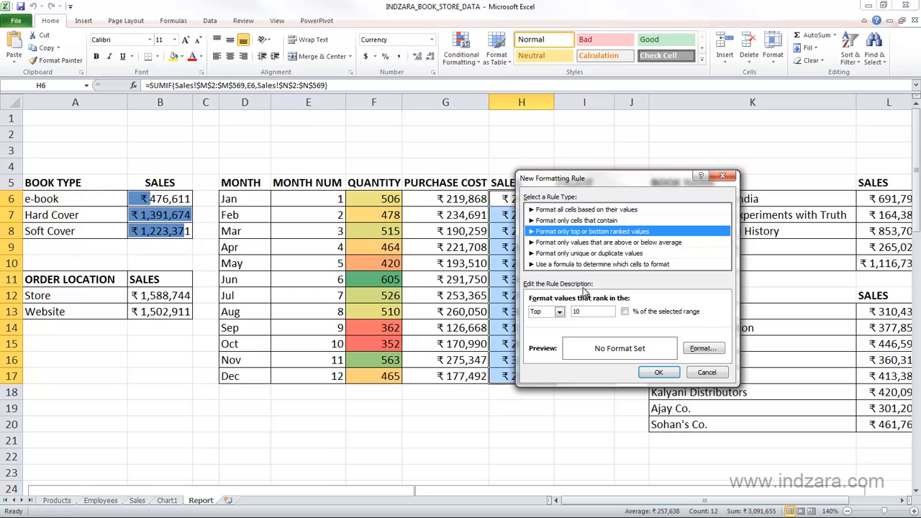
{"action": "left_click_drag", "start_coordinate": [593, 184], "coordinate": [228, 250]}
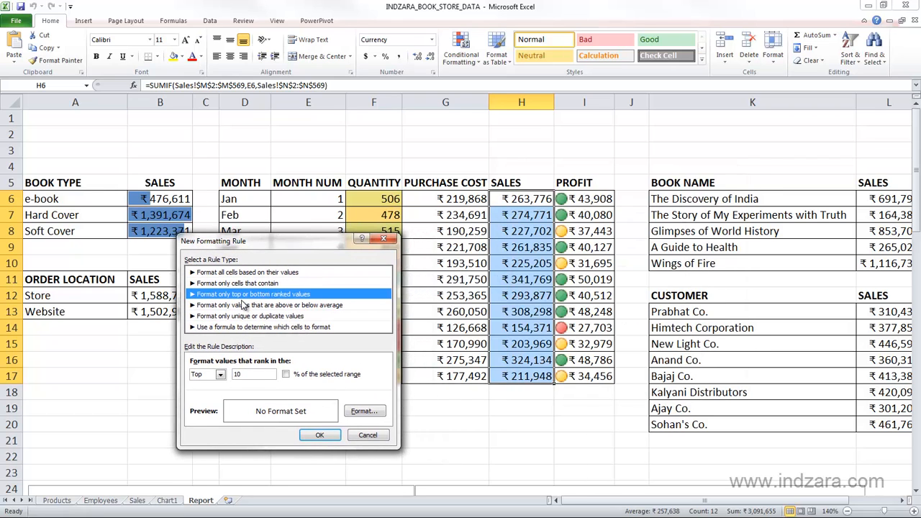
{"action": "double_click", "coordinate": [239, 375]}
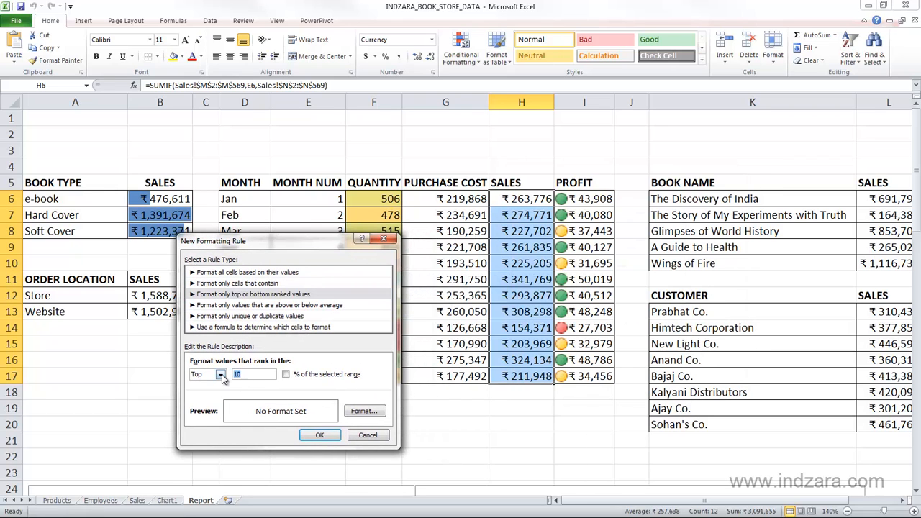
{"action": "type", "text": "3"}
Give the top-ranked sales rule a light purple background fill and apply the rule to the monthly sales.
{"action": "left_click", "coordinate": [364, 411]}
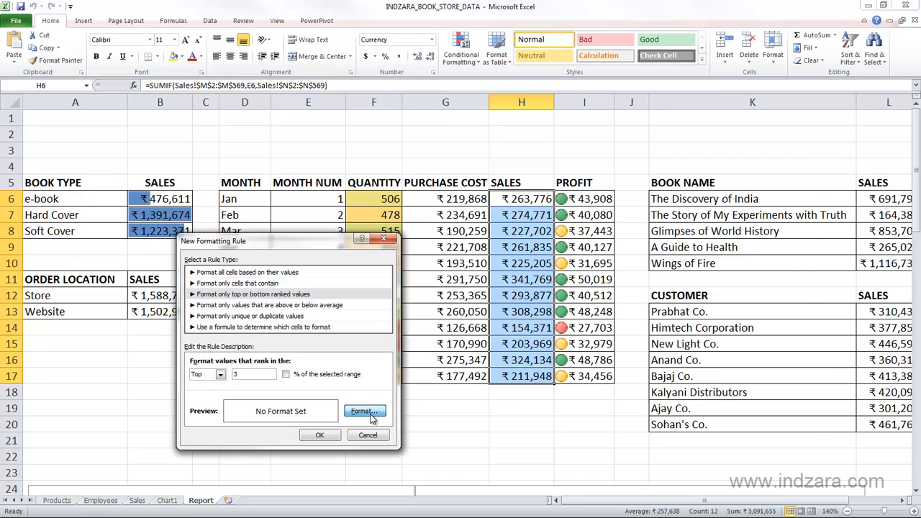
{"action": "left_click", "coordinate": [631, 168]}
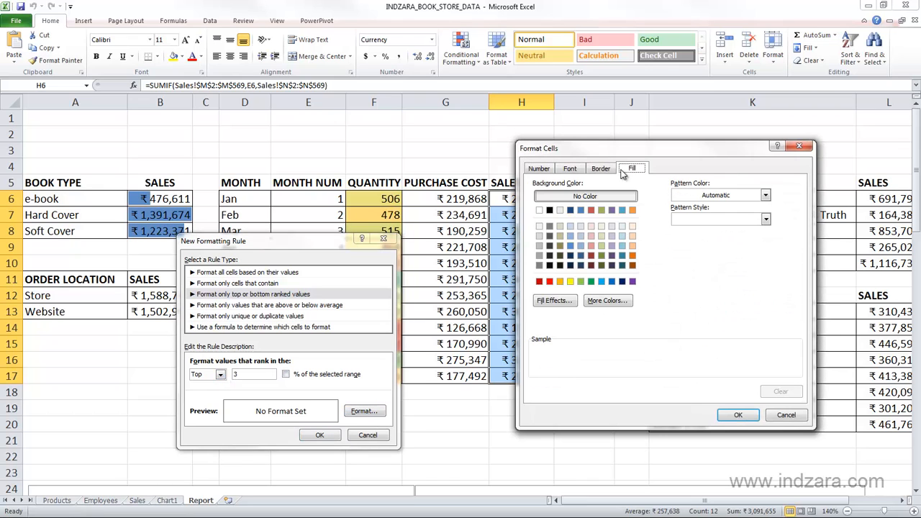
{"action": "left_click", "coordinate": [612, 246]}
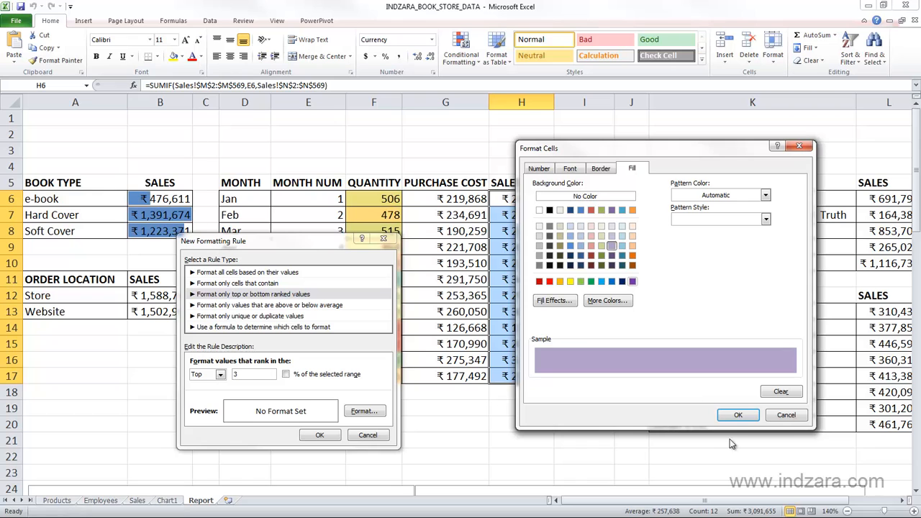
{"action": "left_click", "coordinate": [737, 415]}
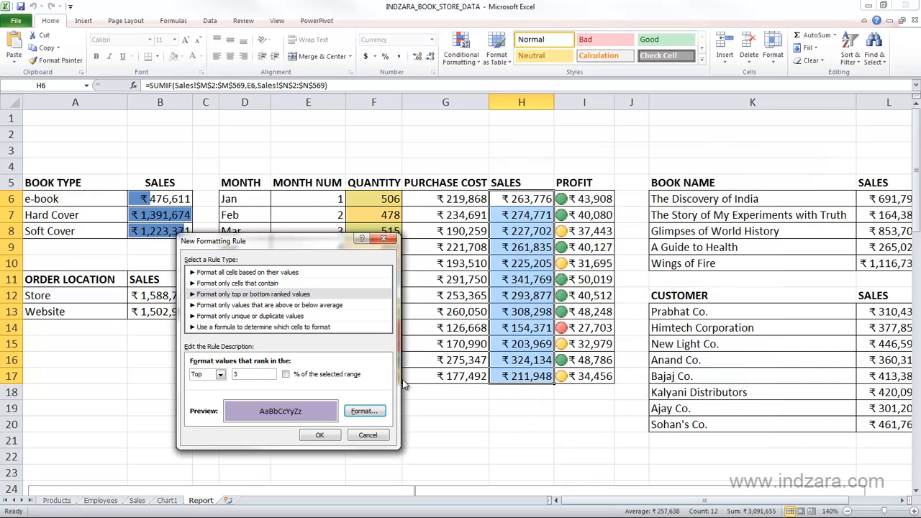
{"action": "left_click", "coordinate": [321, 436]}
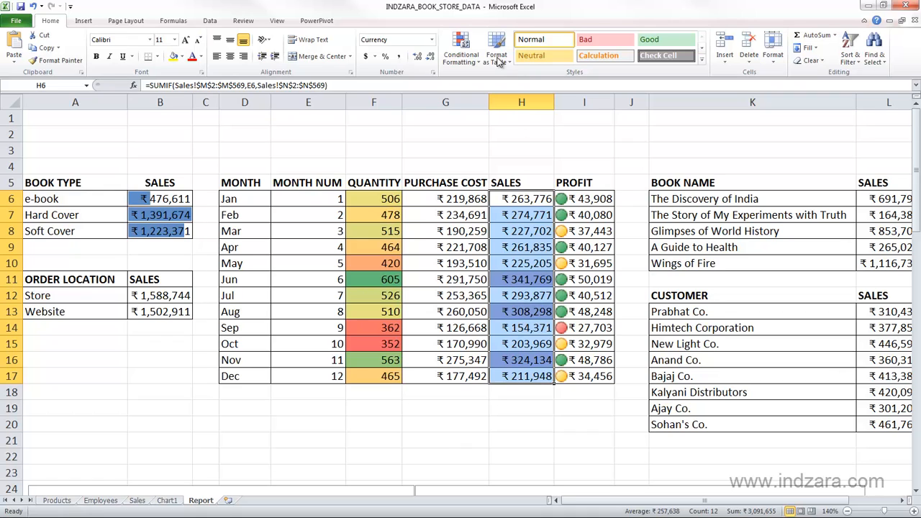
Edit the monthly sales formatting rule so that it ranks the Bottom values instead, and apply the change.
{"action": "left_click", "coordinate": [461, 52]}
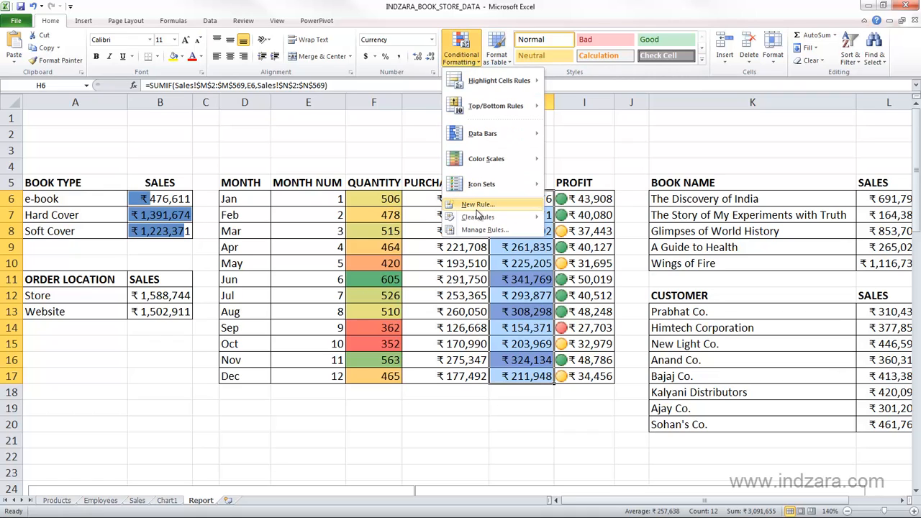
{"action": "left_click", "coordinate": [480, 230]}
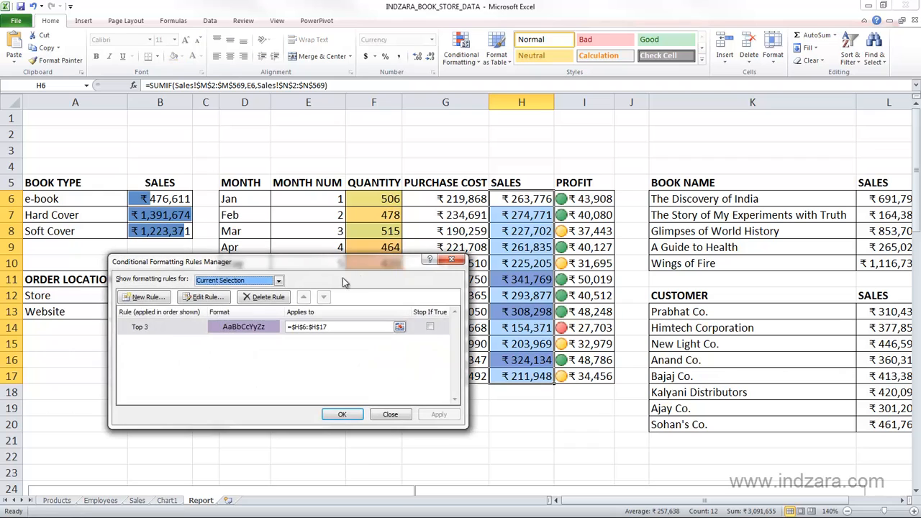
{"action": "left_click", "coordinate": [173, 327]}
{"action": "left_click", "coordinate": [200, 296]}
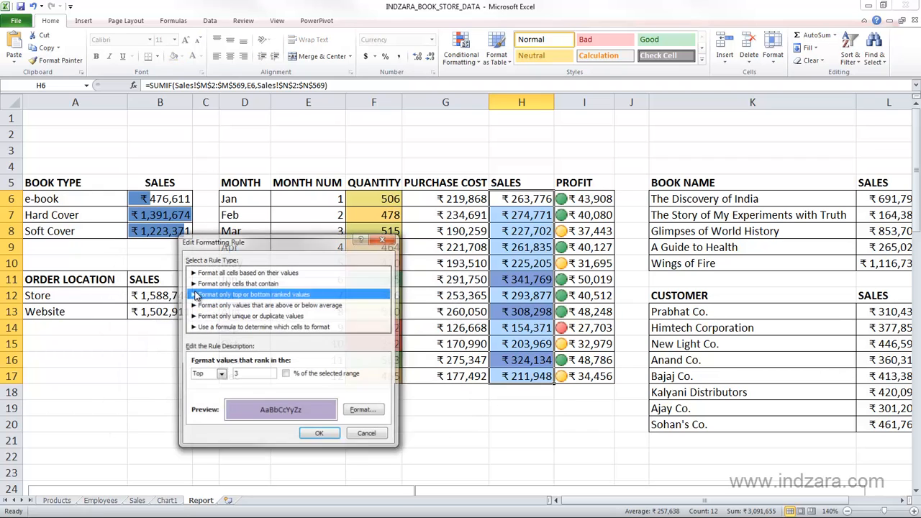
{"action": "left_click", "coordinate": [220, 375]}
{"action": "left_click", "coordinate": [200, 392]}
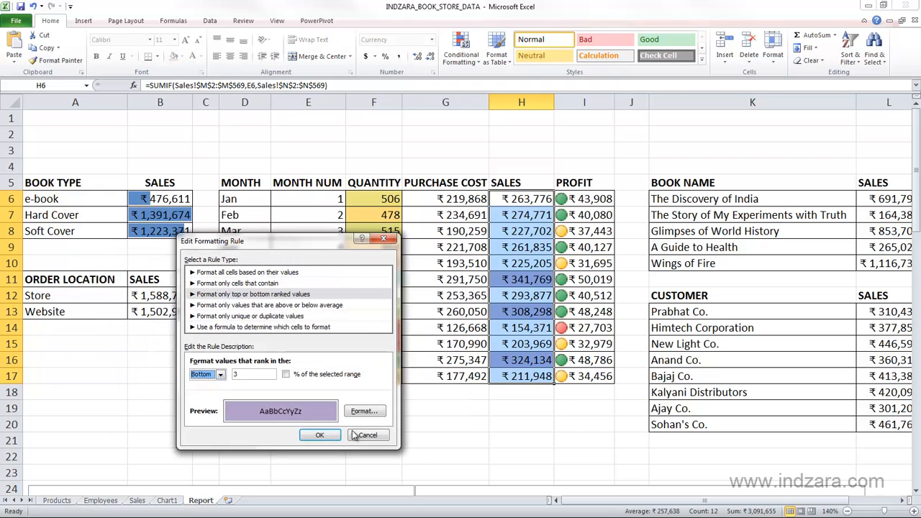
{"action": "left_click", "coordinate": [320, 435]}
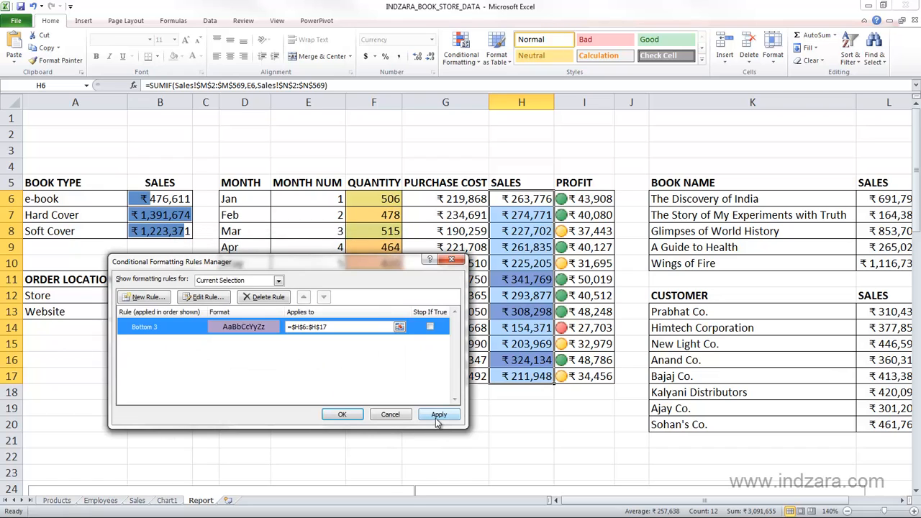
{"action": "left_click", "coordinate": [438, 415]}
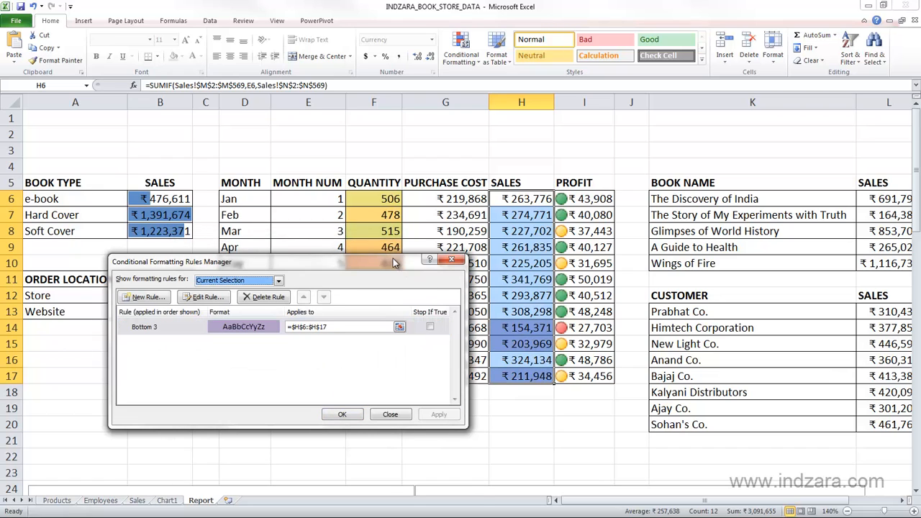
{"action": "left_click_drag", "start_coordinate": [393, 258], "coordinate": [340, 159]}
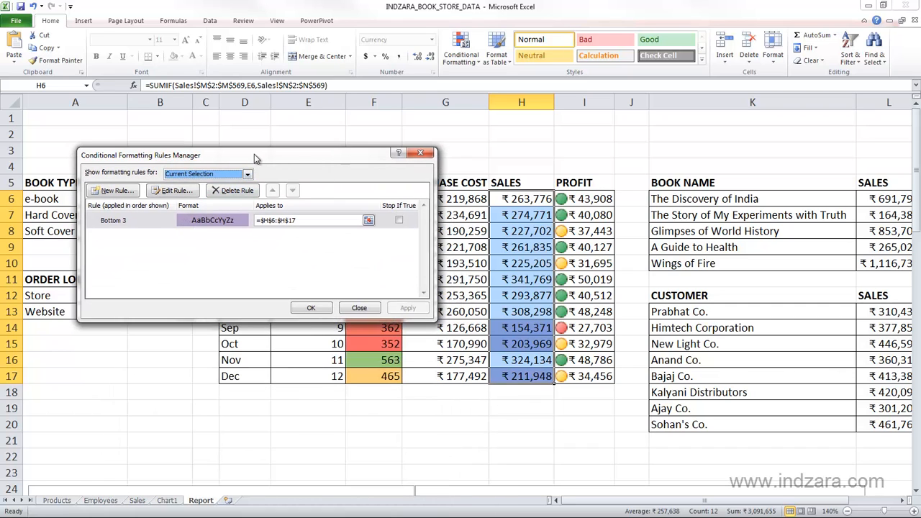
{"action": "left_click_drag", "start_coordinate": [254, 154], "coordinate": [219, 191]}
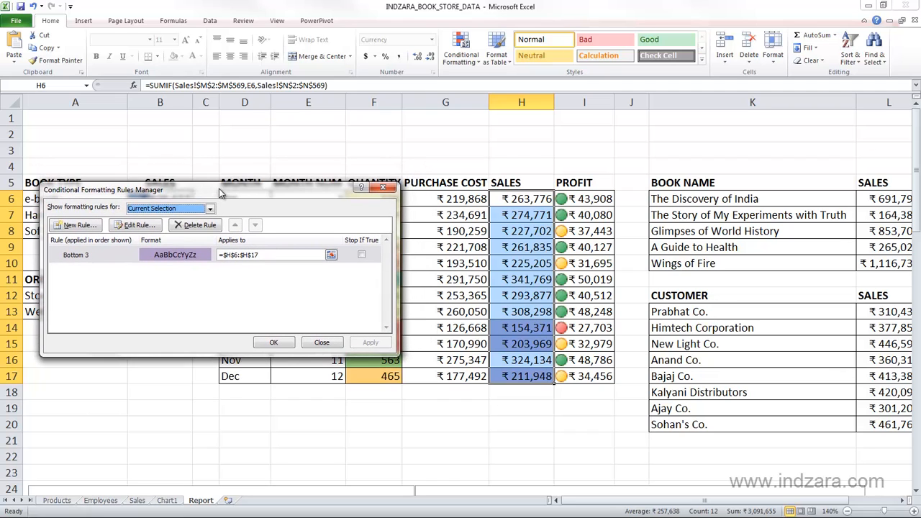
{"action": "left_click", "coordinate": [134, 225]}
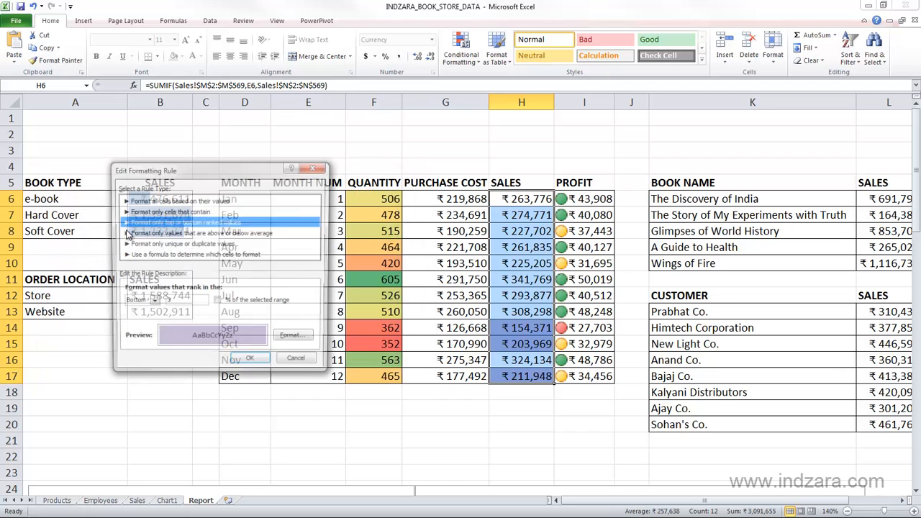
{"action": "left_click", "coordinate": [152, 303]}
{"action": "left_click", "coordinate": [152, 305]}
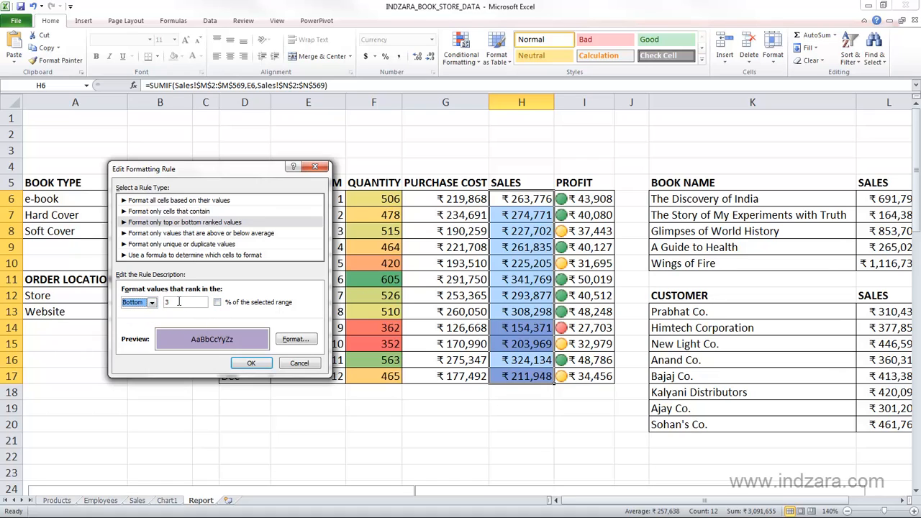
{"action": "left_click", "coordinate": [174, 302]}
{"action": "double_click", "coordinate": [165, 302]}
{"action": "double_click", "coordinate": [185, 305]}
{"action": "left_click", "coordinate": [288, 364]}
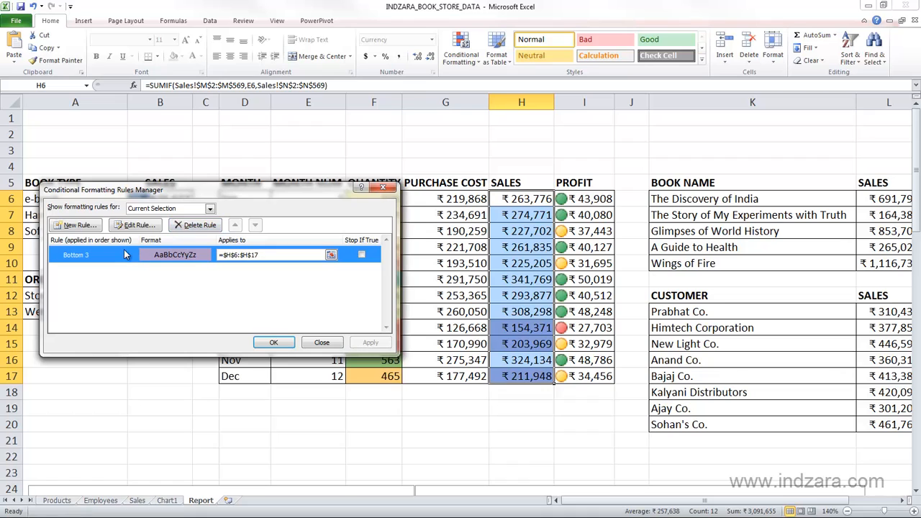
Delete the ranking rule from the monthly sales range, apply the deletion and select cell H18 below it.
{"action": "left_click", "coordinate": [201, 226]}
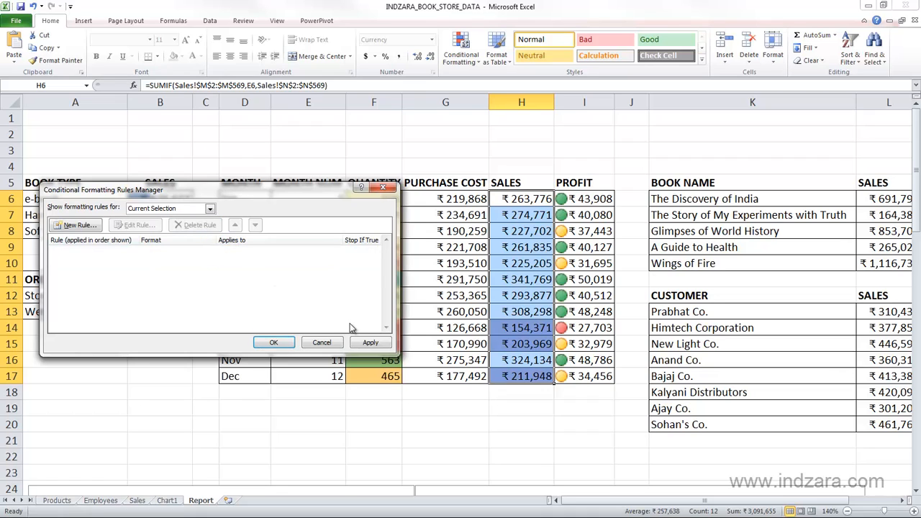
{"action": "left_click", "coordinate": [366, 342]}
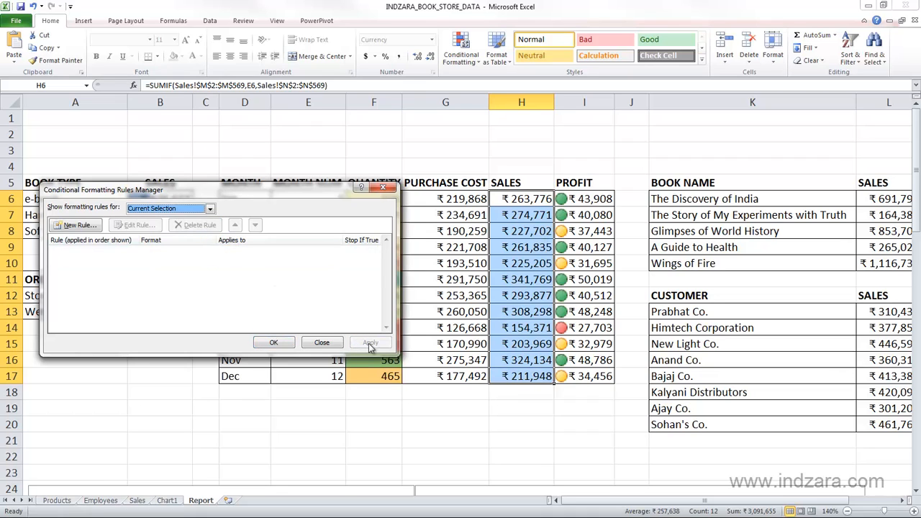
{"action": "left_click", "coordinate": [273, 342]}
{"action": "left_click", "coordinate": [515, 386]}
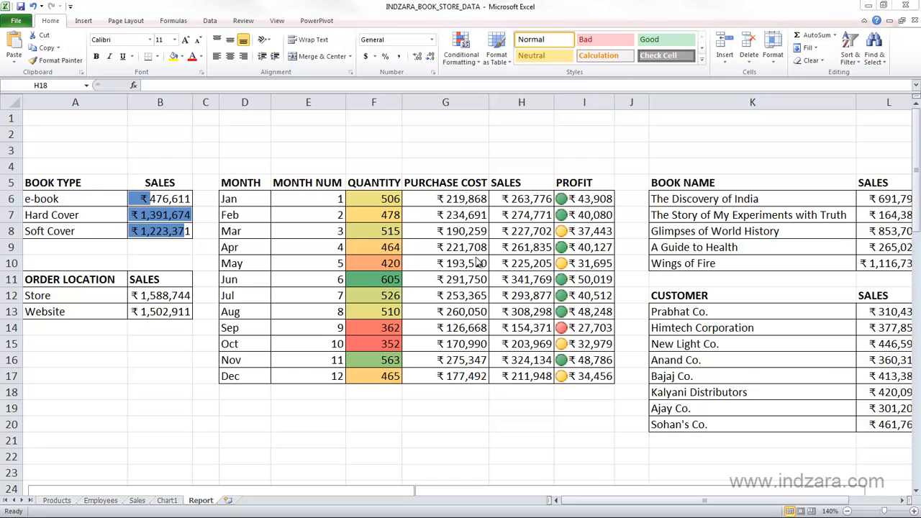
Examine the preset and custom format choices of the Top 10 Items rule, including the custom fill colours, without creating a rule.
{"action": "left_click", "coordinate": [459, 62]}
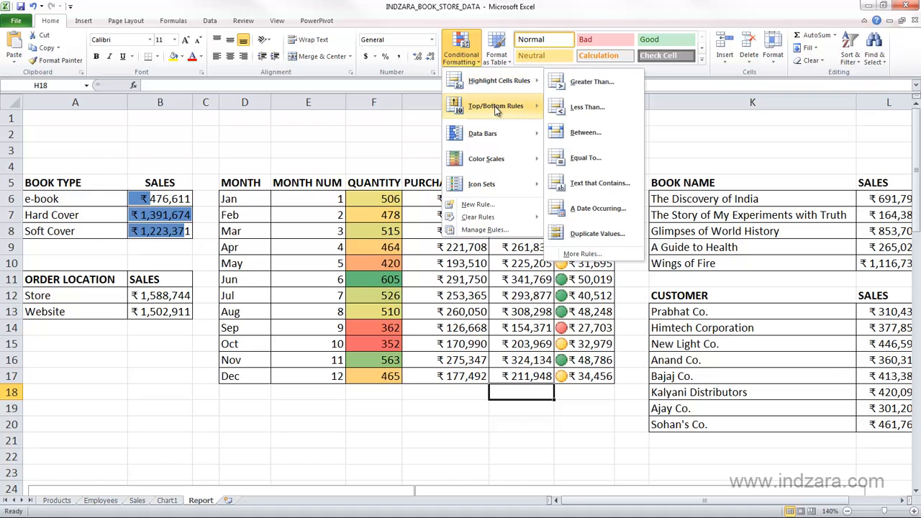
{"action": "mouse_move", "coordinate": [495, 109]}
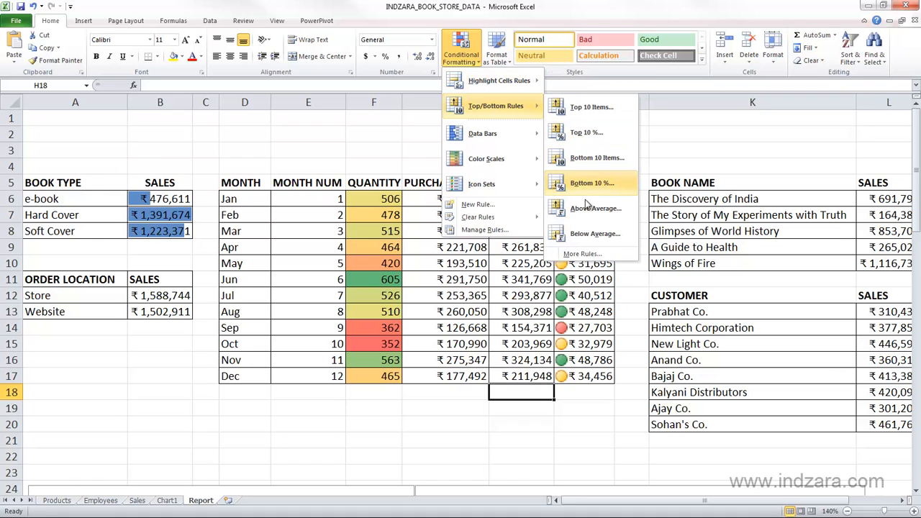
{"action": "left_click", "coordinate": [586, 106]}
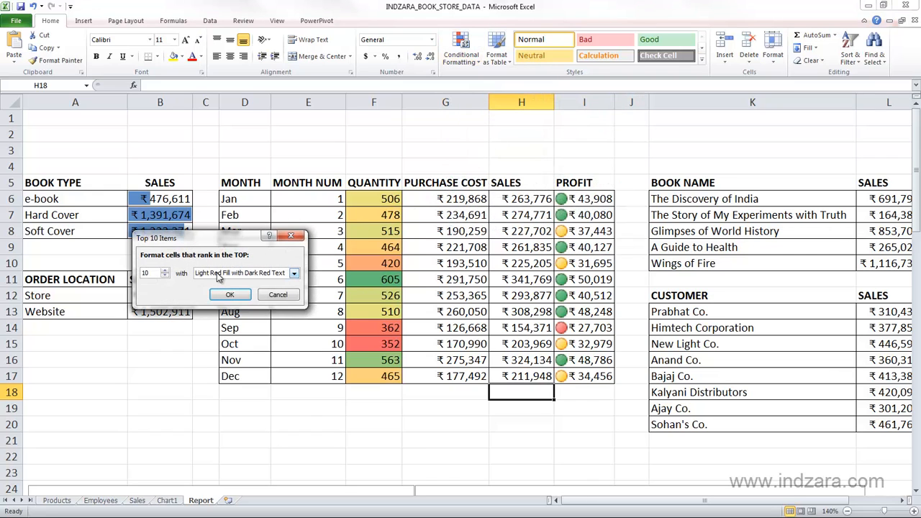
{"action": "left_click", "coordinate": [219, 278]}
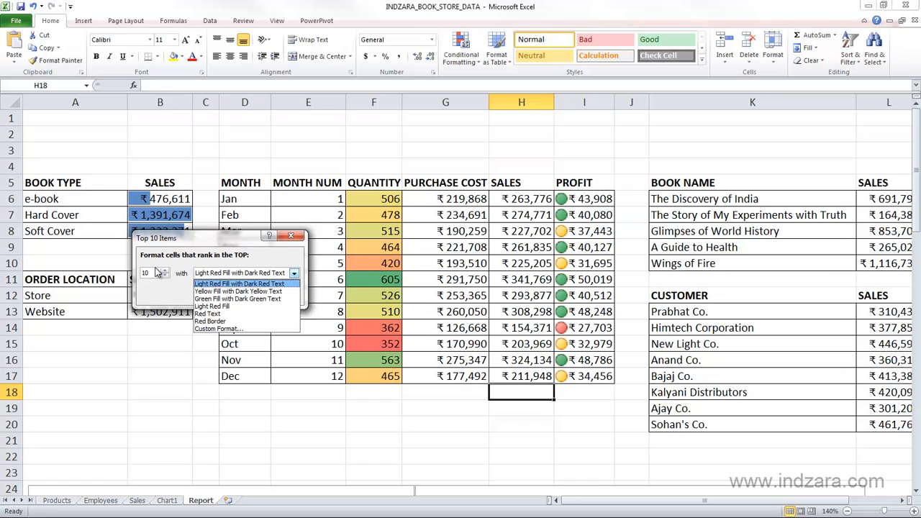
{"action": "left_click", "coordinate": [155, 272]}
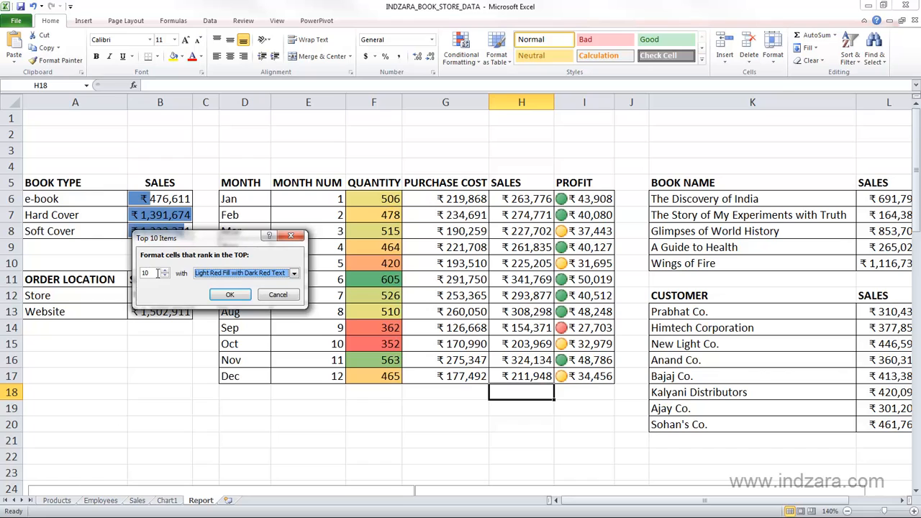
{"action": "left_click", "coordinate": [237, 274]}
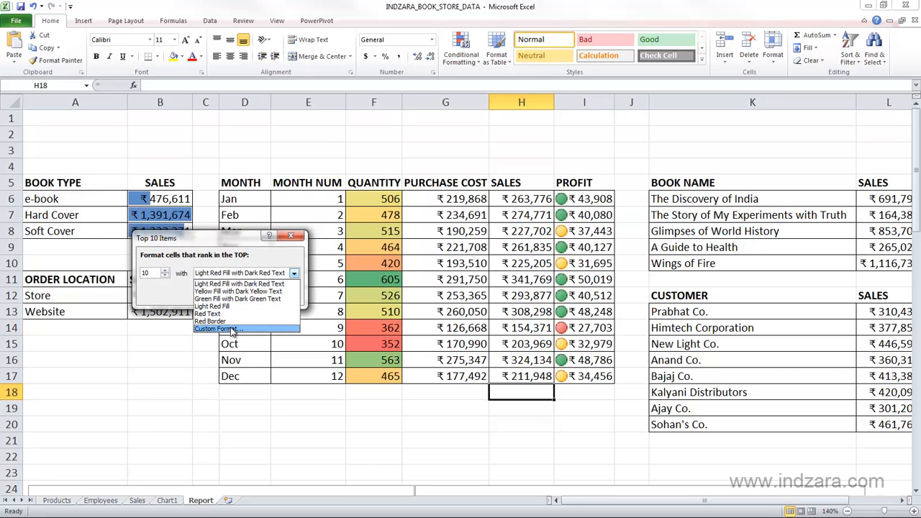
{"action": "left_click", "coordinate": [230, 330]}
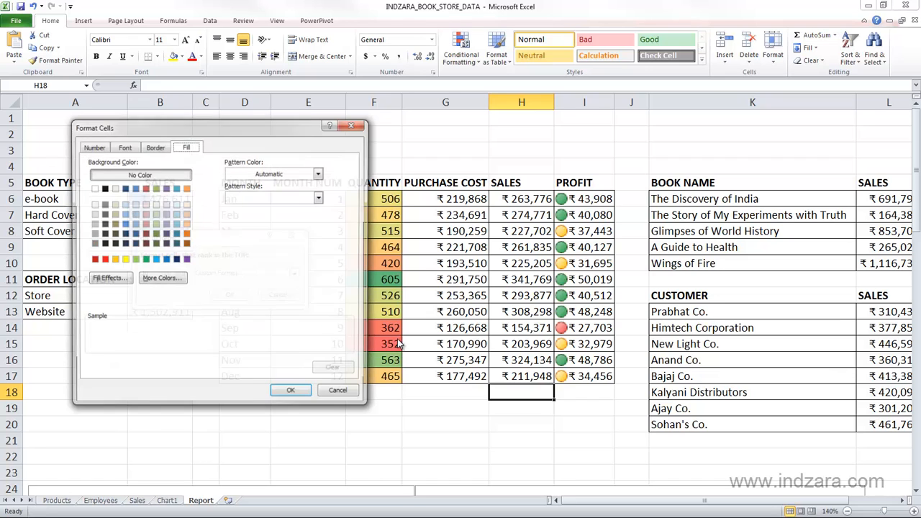
{"action": "left_click_drag", "start_coordinate": [228, 127], "coordinate": [456, 139]}
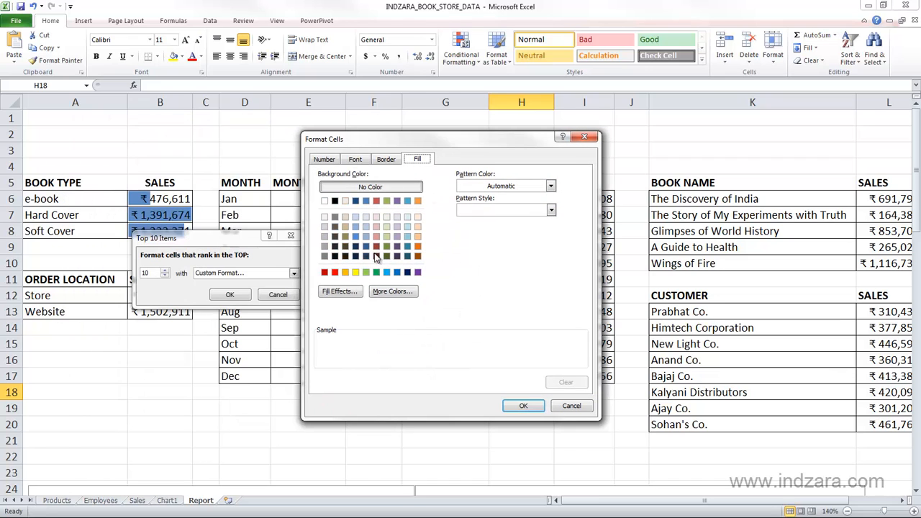
{"action": "left_click", "coordinate": [561, 406]}
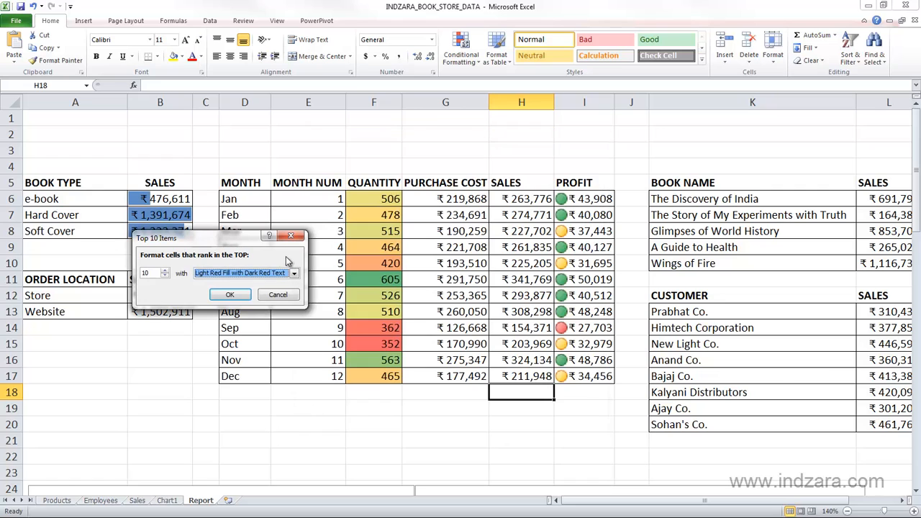
{"action": "left_click", "coordinate": [278, 295]}
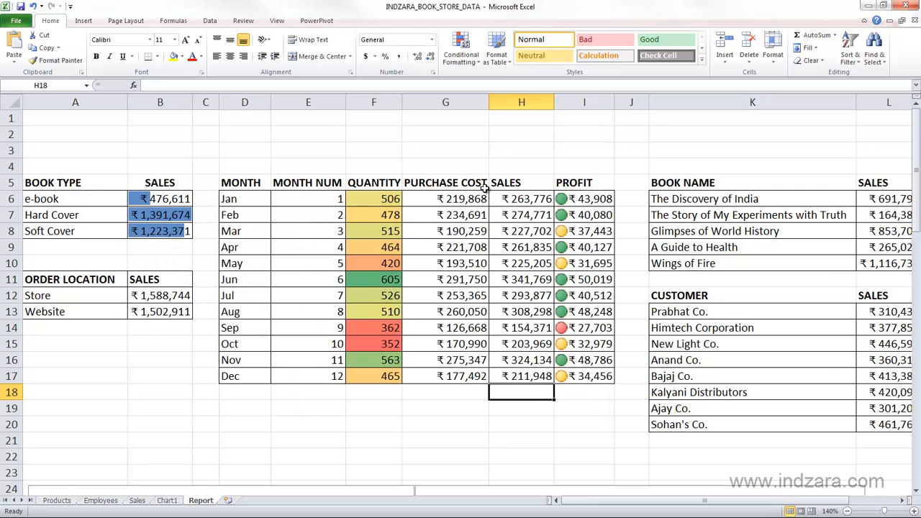
Examine the full rule settings for top or bottom ranked values, and leave them without creating a rule.
{"action": "left_click", "coordinate": [461, 50]}
{"action": "mouse_move", "coordinate": [525, 116]}
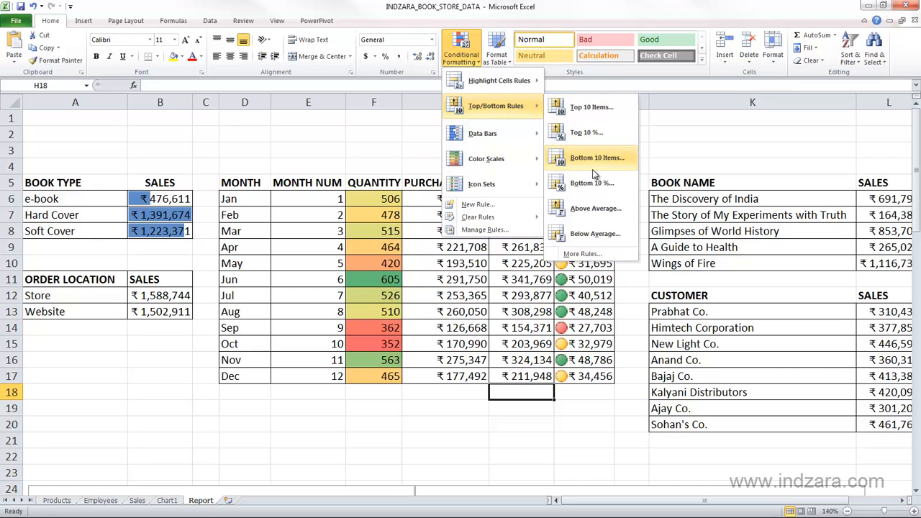
{"action": "left_click", "coordinate": [579, 254]}
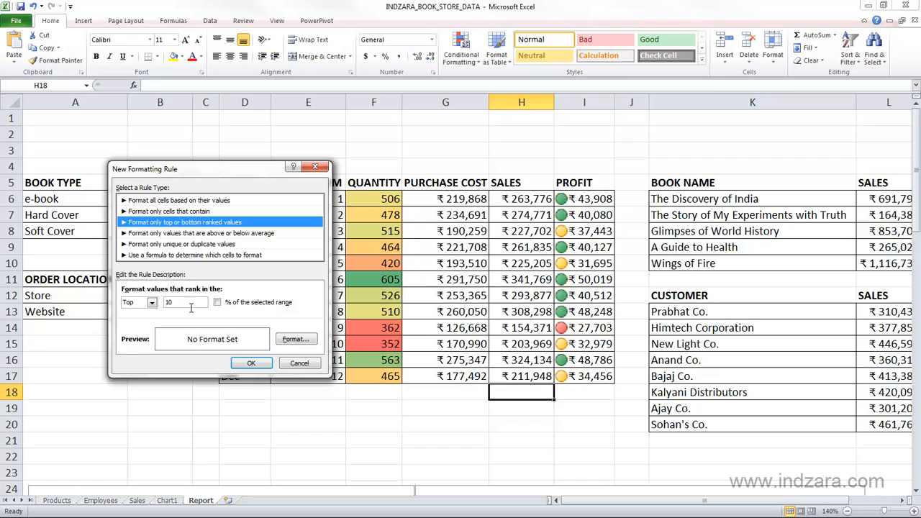
{"action": "left_click", "coordinate": [299, 363]}
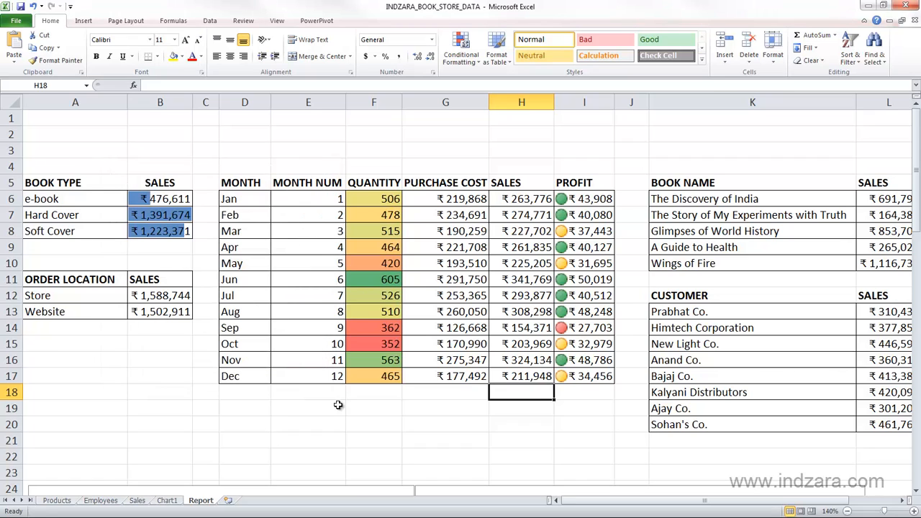
{"action": "left_click", "coordinate": [396, 410]}
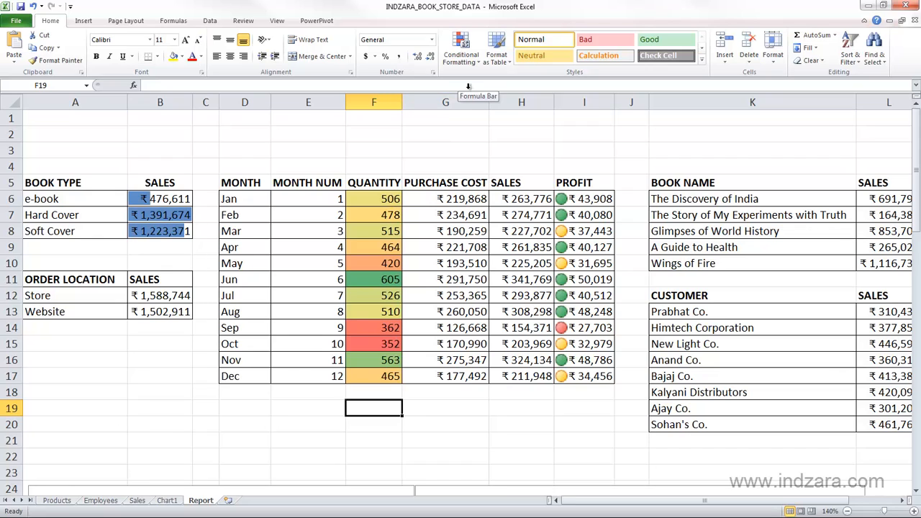
Start a new conditional formatting rule for the monthly sales in H6:H17 that formats only values above the average.
{"action": "left_click_drag", "start_coordinate": [525, 198], "coordinate": [524, 375]}
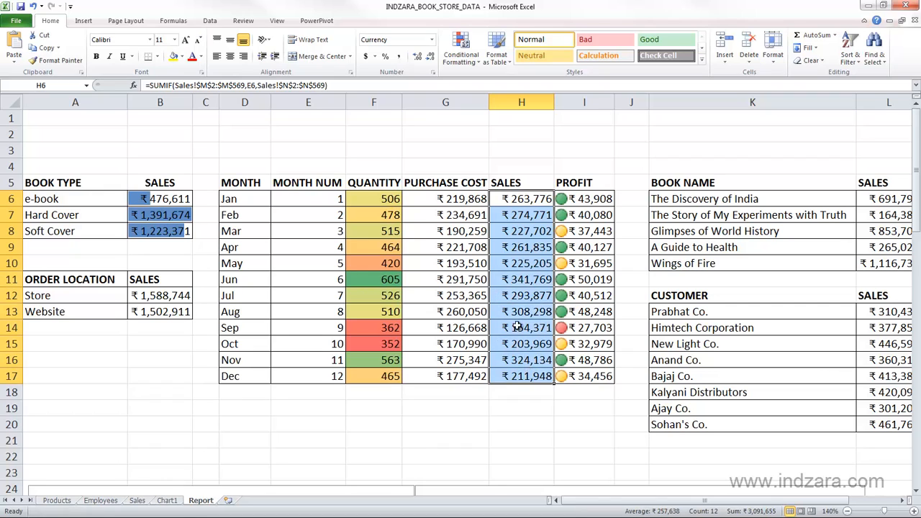
{"action": "left_click", "coordinate": [455, 60]}
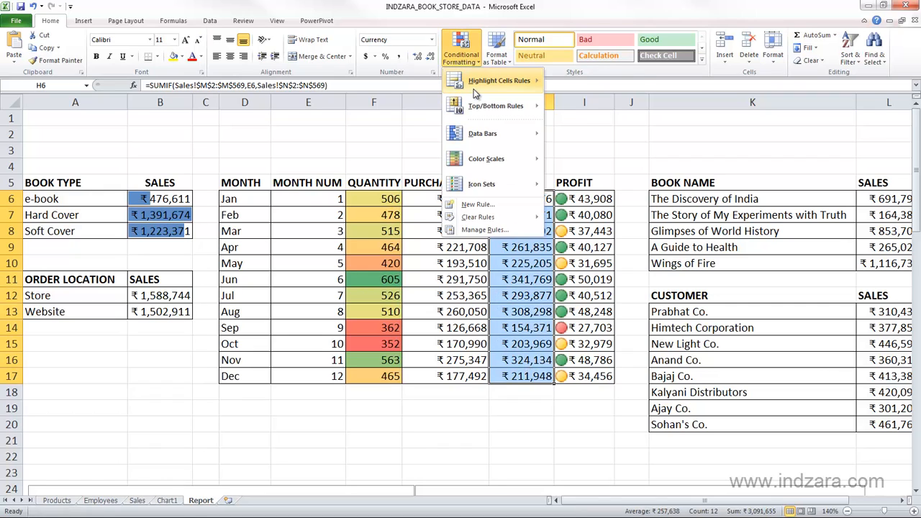
{"action": "mouse_move", "coordinate": [474, 92]}
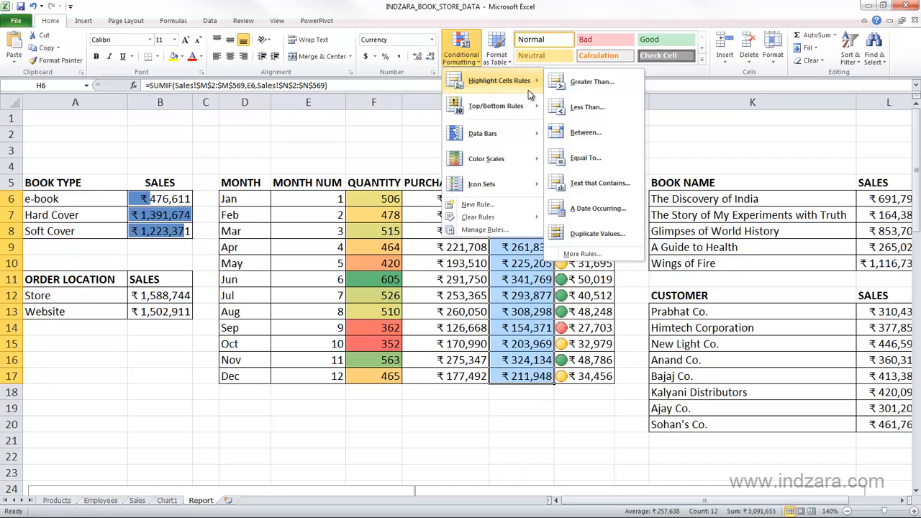
{"action": "mouse_move", "coordinate": [528, 110]}
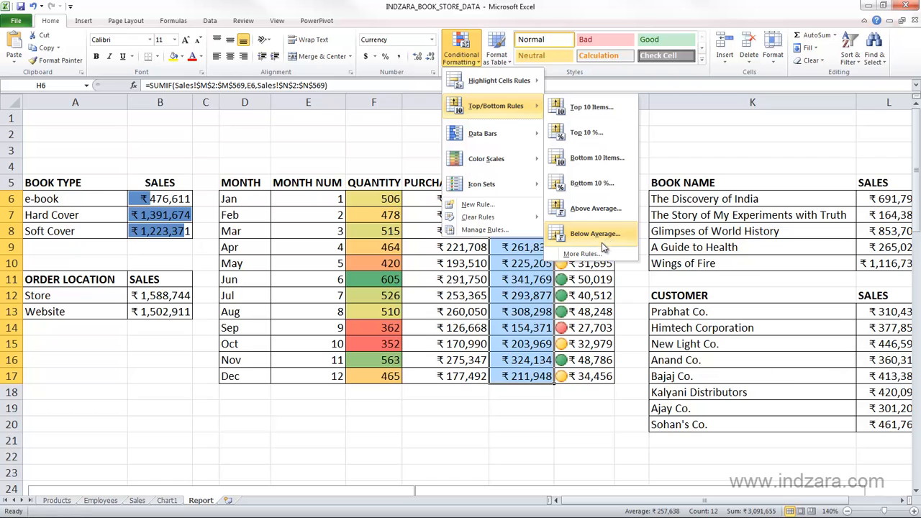
{"action": "left_click", "coordinate": [584, 253]}
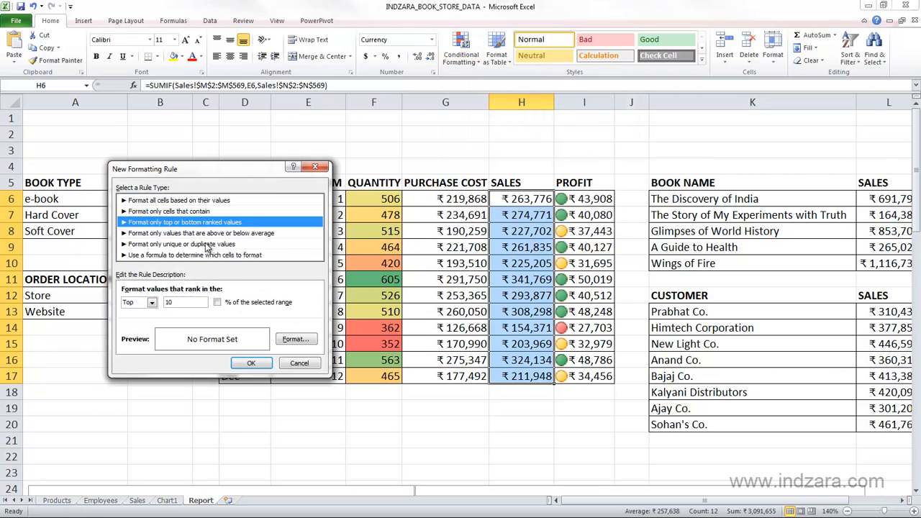
{"action": "left_click", "coordinate": [200, 234]}
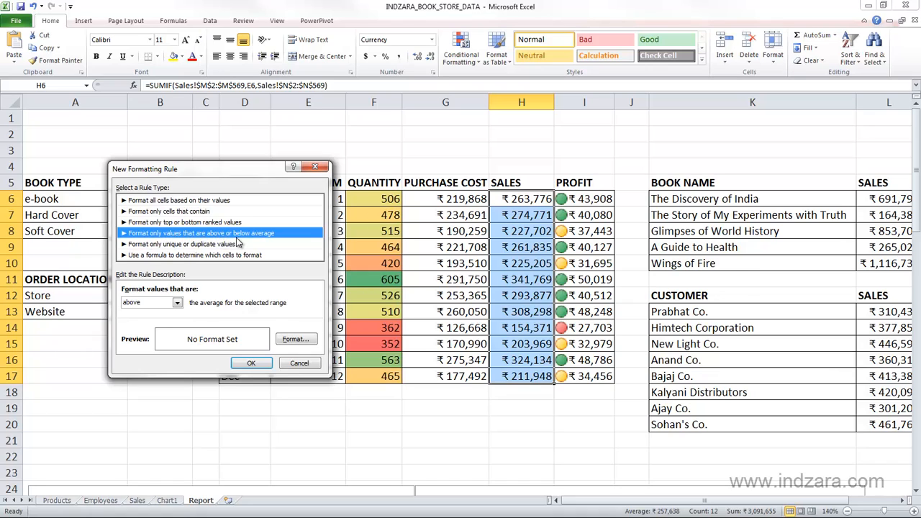
{"action": "left_click", "coordinate": [177, 303]}
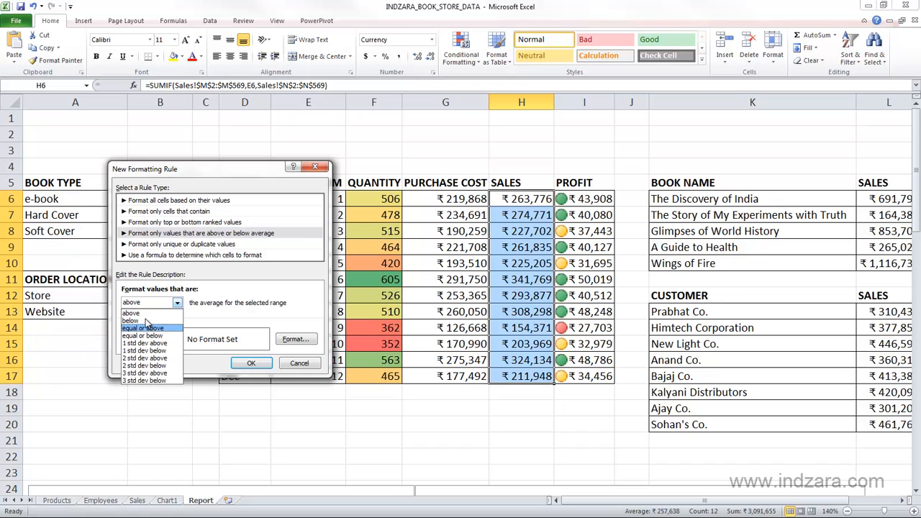
{"action": "left_click", "coordinate": [144, 314]}
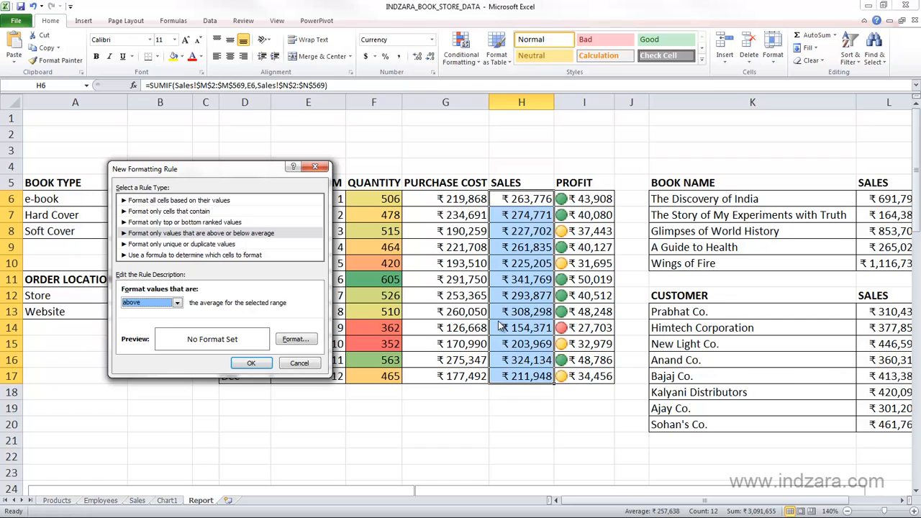
Give the above-average rule a light orange background fill and apply it to the monthly sales.
{"action": "left_click", "coordinate": [295, 339]}
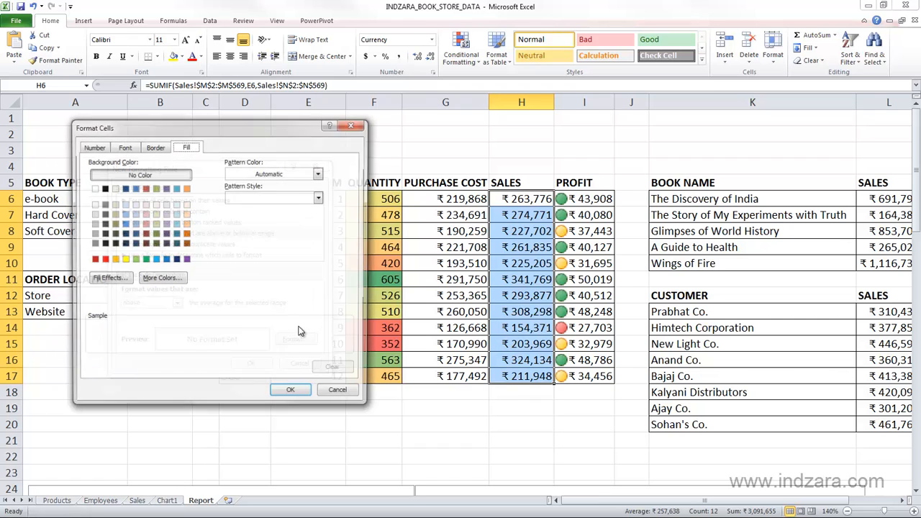
{"action": "left_click", "coordinate": [186, 203]}
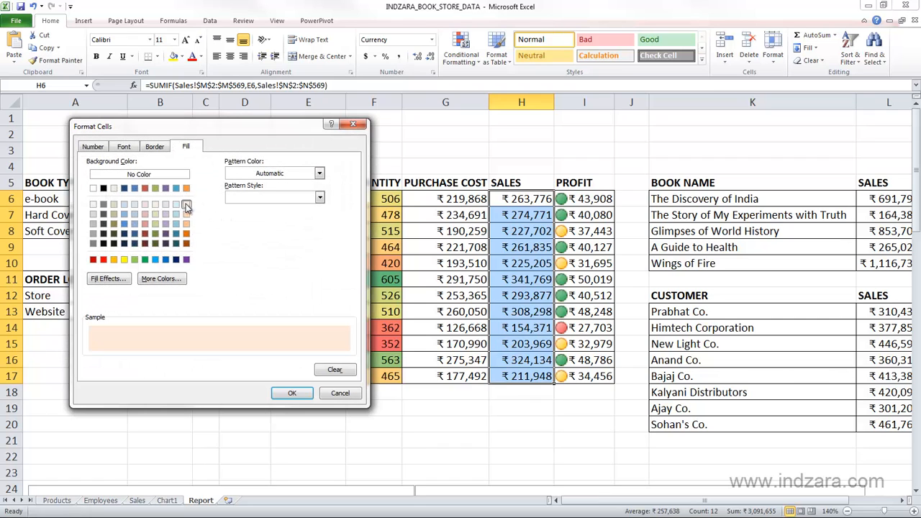
{"action": "left_click", "coordinate": [185, 215]}
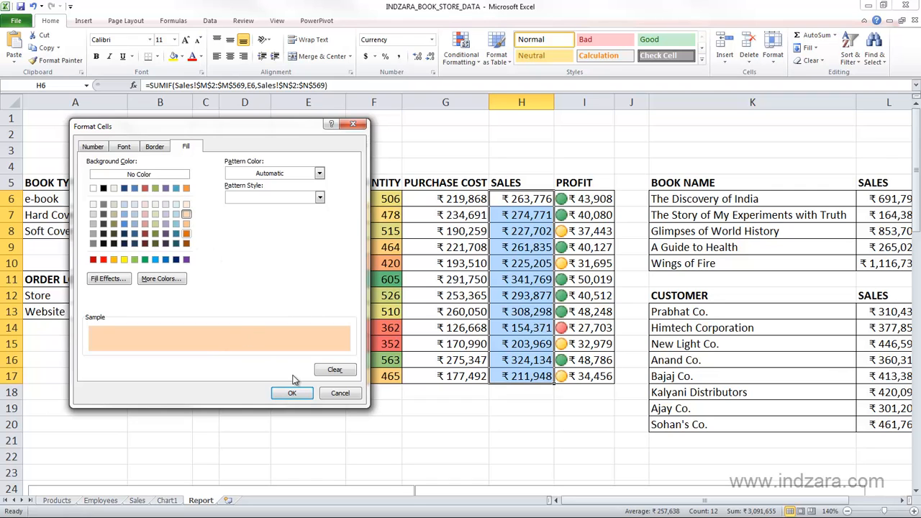
{"action": "left_click", "coordinate": [293, 392]}
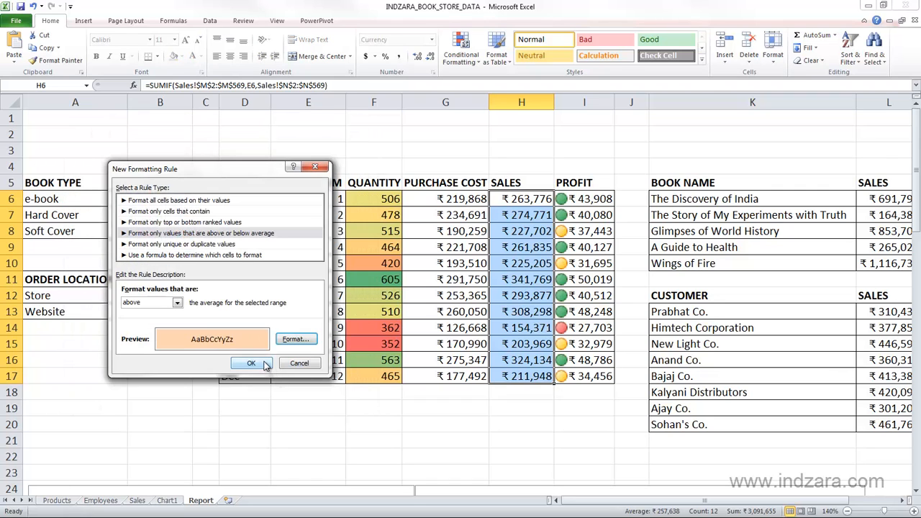
{"action": "left_click", "coordinate": [251, 364]}
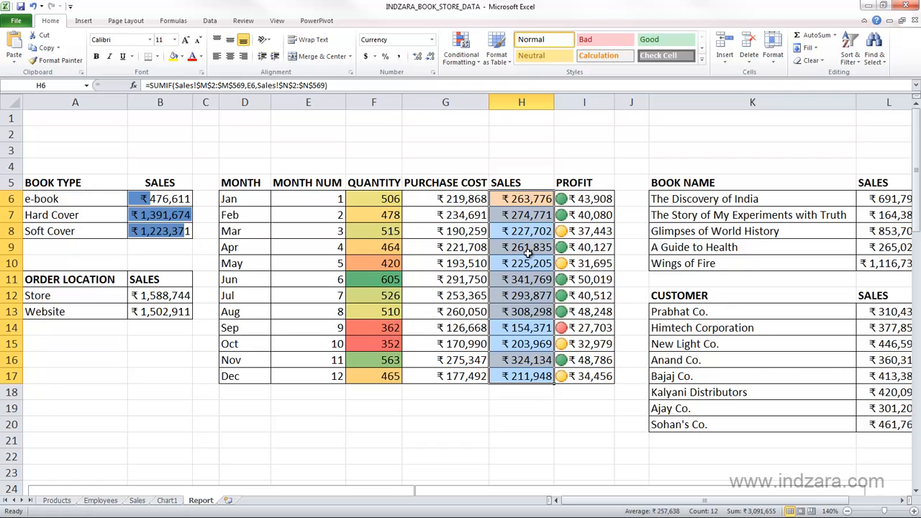
{"action": "left_click", "coordinate": [527, 407]}
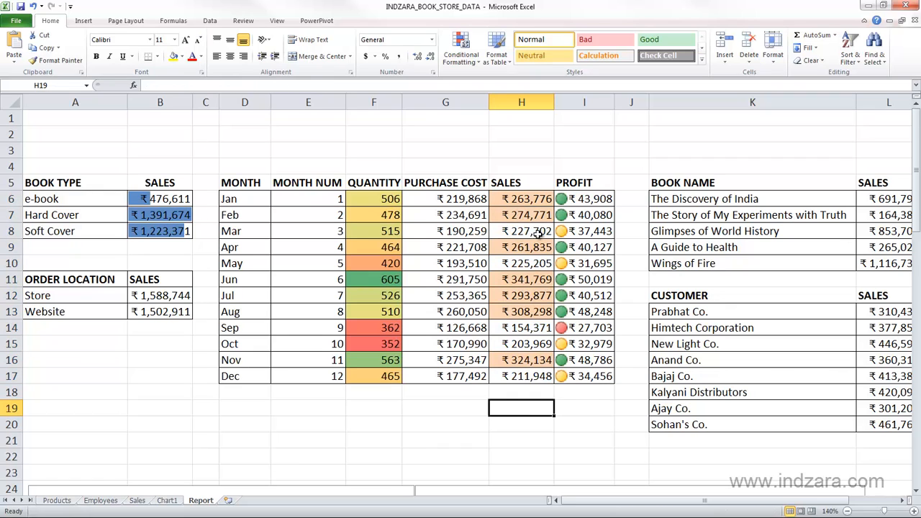
Add a Below Average rule to the monthly sales in H6:H17 using Green Fill with Dark Green Text.
{"action": "left_click_drag", "start_coordinate": [525, 379], "coordinate": [522, 199]}
{"action": "left_click", "coordinate": [458, 59]}
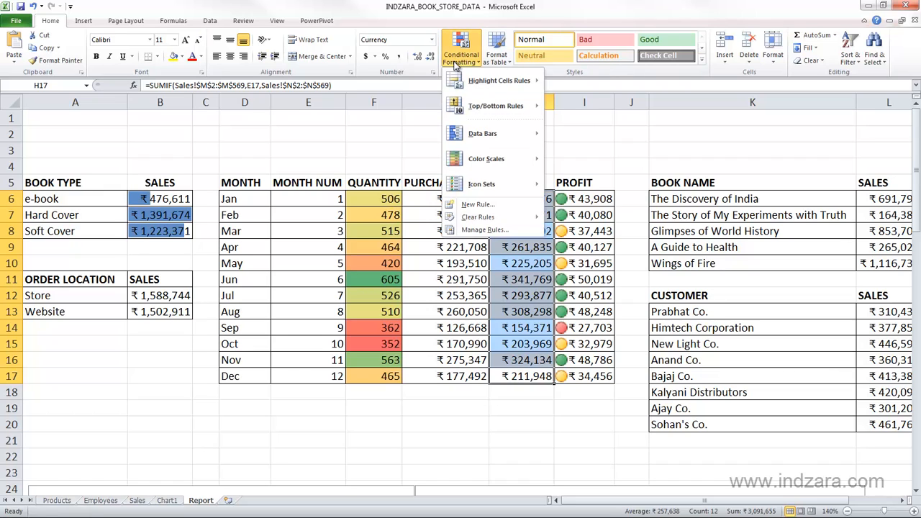
{"action": "mouse_move", "coordinate": [527, 119]}
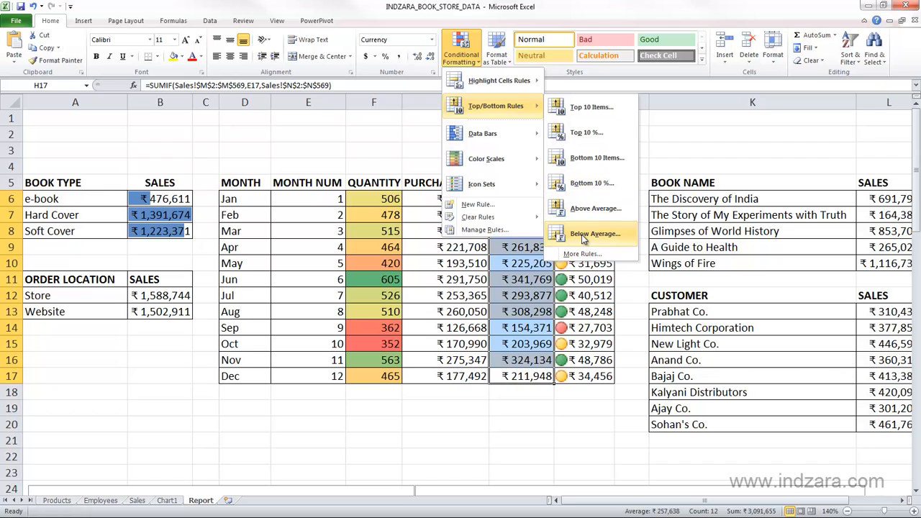
{"action": "left_click", "coordinate": [583, 238]}
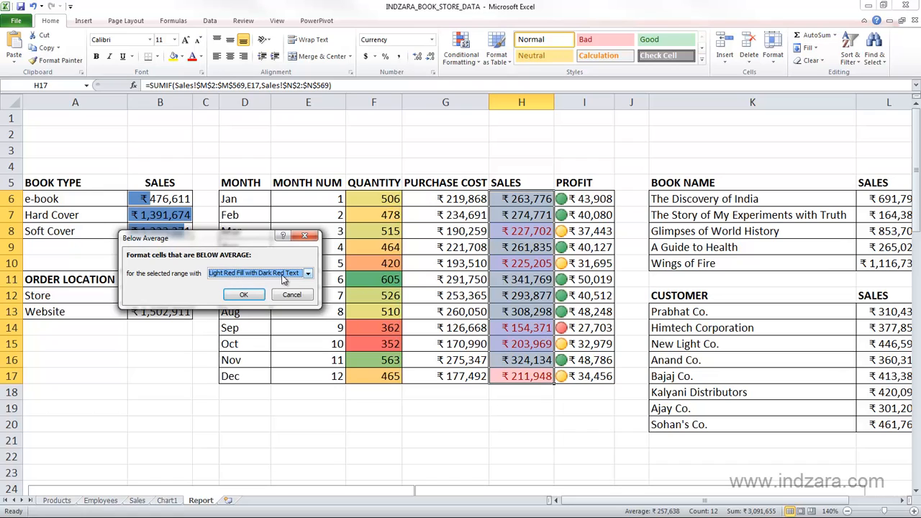
{"action": "left_click", "coordinate": [286, 279]}
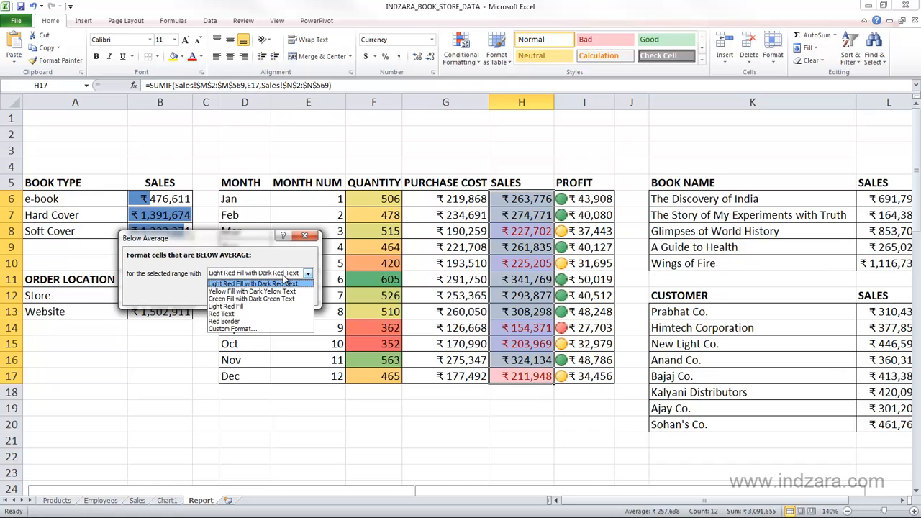
{"action": "left_click", "coordinate": [262, 299]}
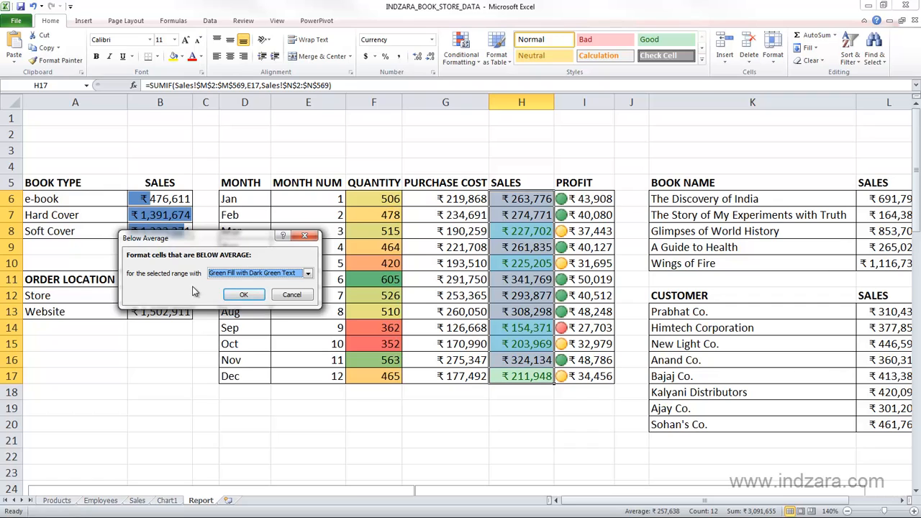
{"action": "left_click", "coordinate": [244, 294]}
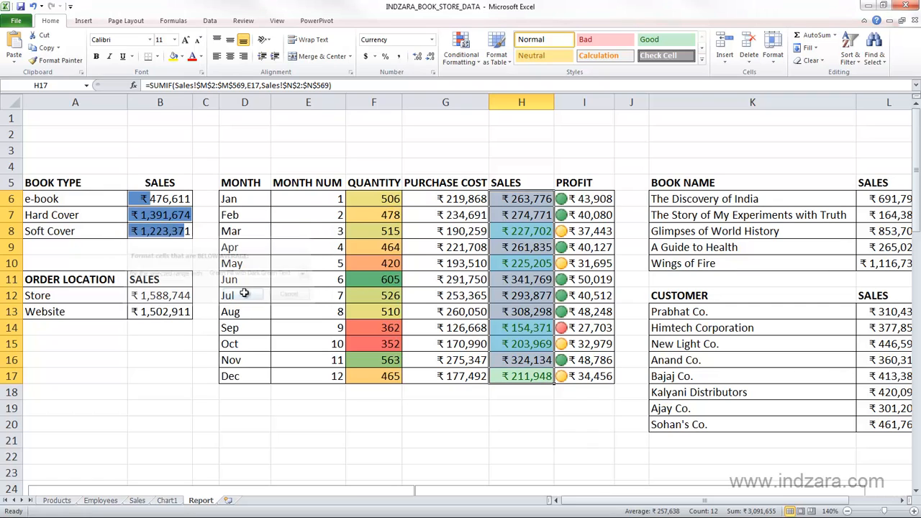
{"action": "left_click", "coordinate": [522, 439]}
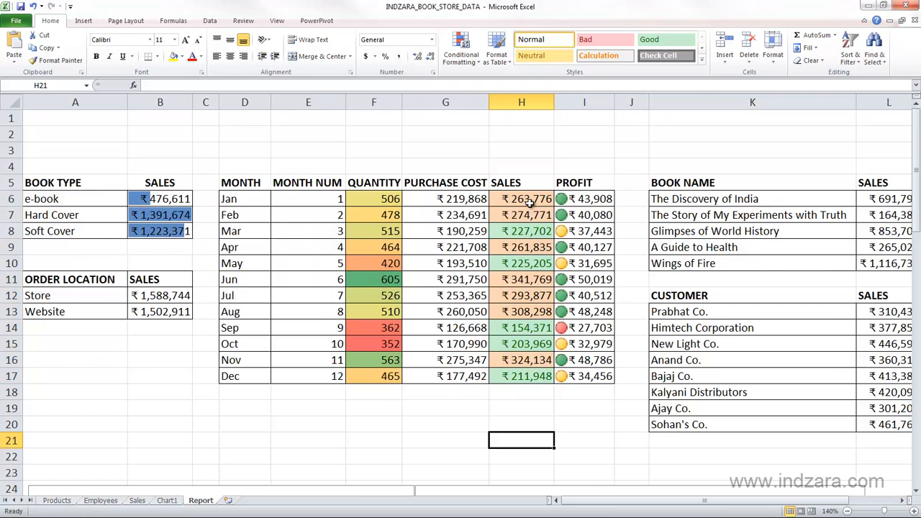
Review the conditional formatting rules on the monthly sales in H6:H17, including the Below Average rule's Stop If True option, and discard any change.
{"action": "left_click_drag", "start_coordinate": [529, 200], "coordinate": [516, 375]}
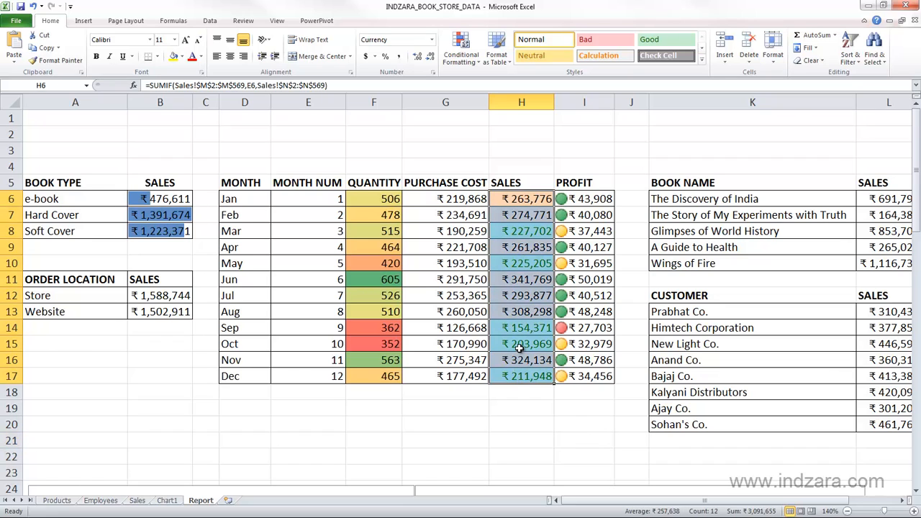
{"action": "left_click", "coordinate": [475, 64]}
{"action": "left_click", "coordinate": [468, 229]}
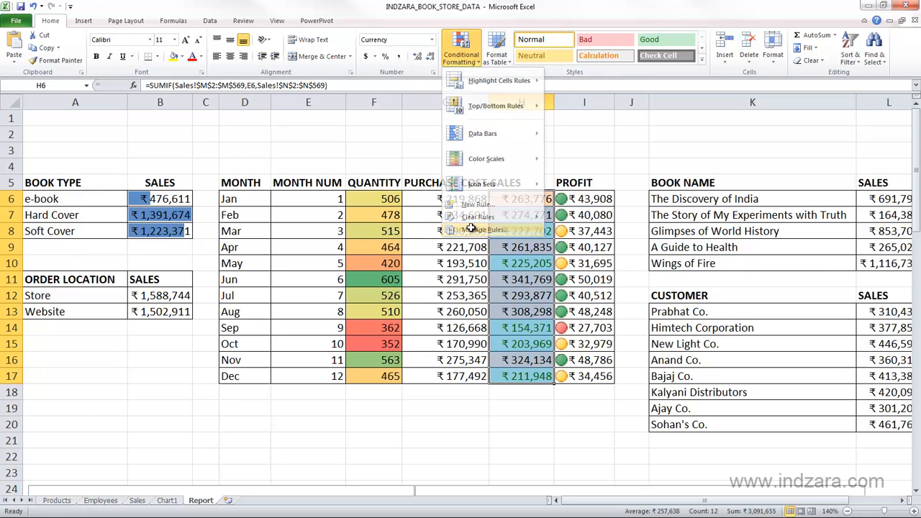
{"action": "left_click_drag", "start_coordinate": [276, 188], "coordinate": [284, 202]}
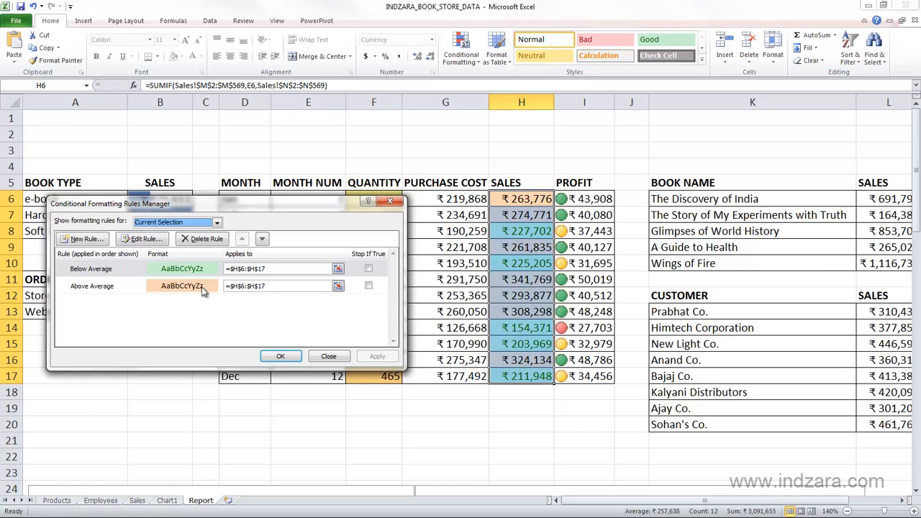
{"action": "left_click", "coordinate": [368, 269]}
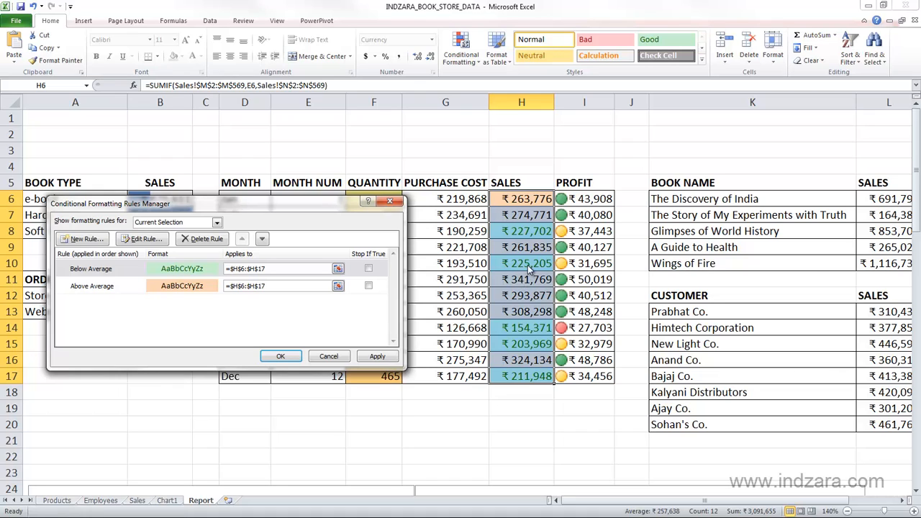
{"action": "left_click", "coordinate": [328, 357]}
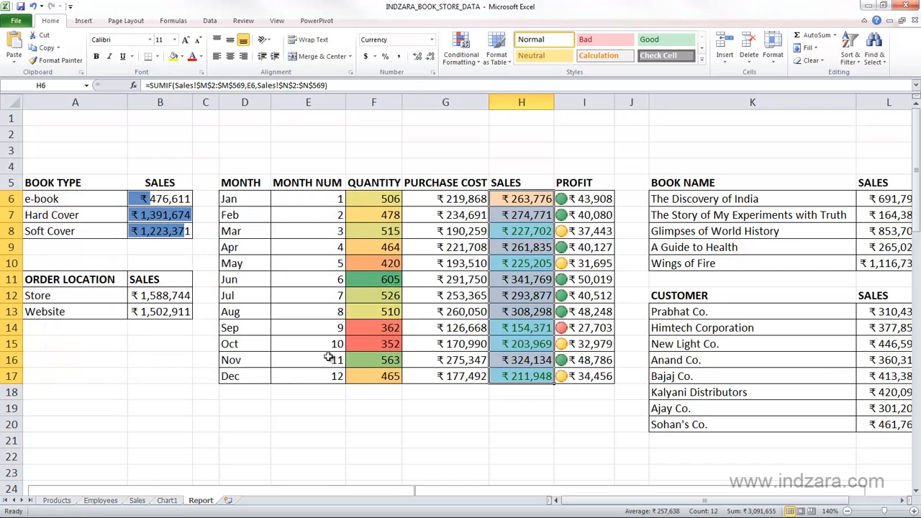
{"action": "left_click", "coordinate": [409, 413]}
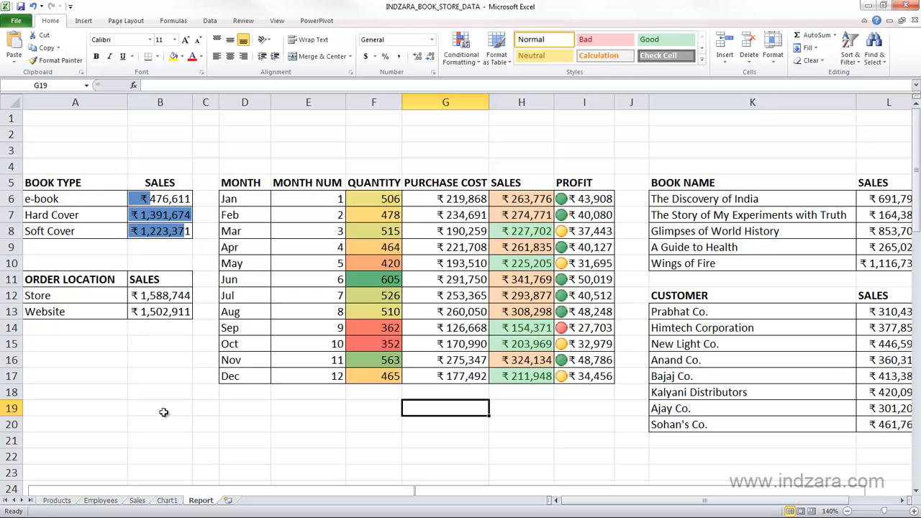
Select the purchase prices in F2:F16 on the Products sheet.
{"action": "left_click", "coordinate": [69, 502]}
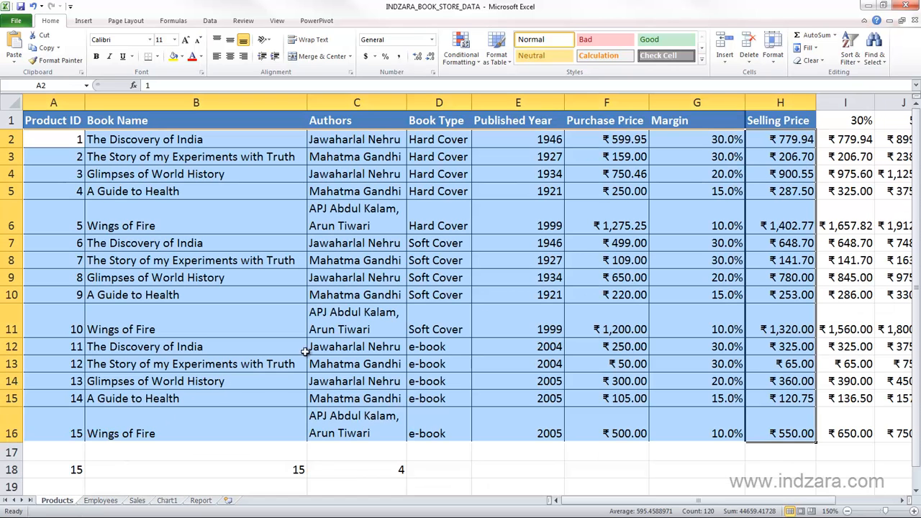
{"action": "left_click", "coordinate": [640, 244]}
{"action": "left_click_drag", "start_coordinate": [627, 138], "coordinate": [598, 424]}
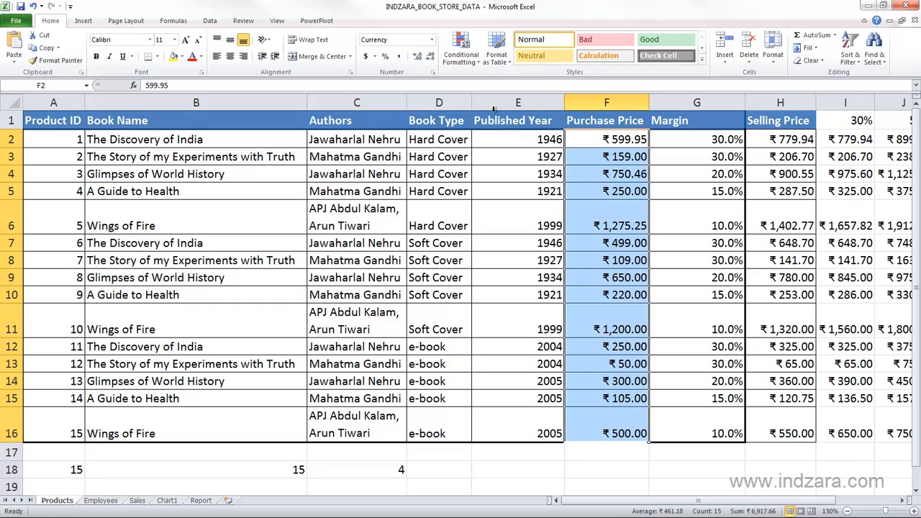
Preview a Duplicate Values rule on the selected purchase prices using Light Red Fill with Dark Red Text.
{"action": "left_click", "coordinate": [474, 65]}
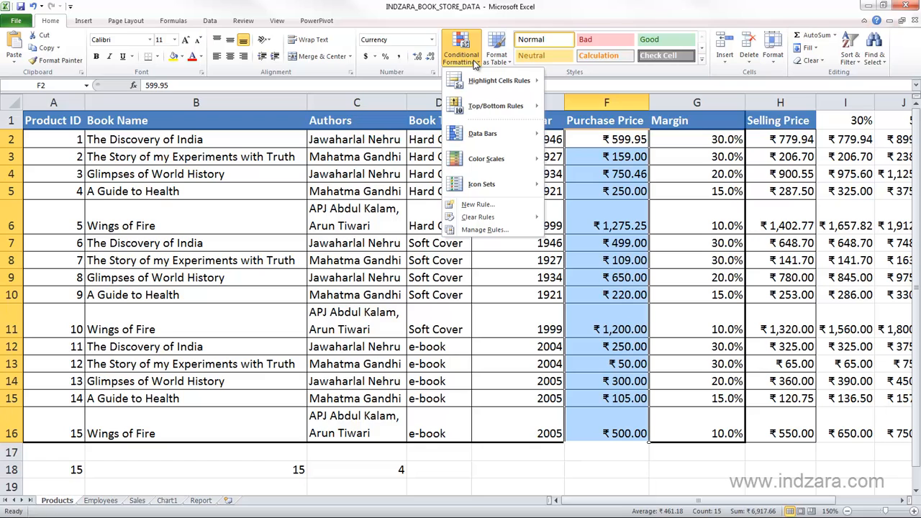
{"action": "mouse_move", "coordinate": [497, 86]}
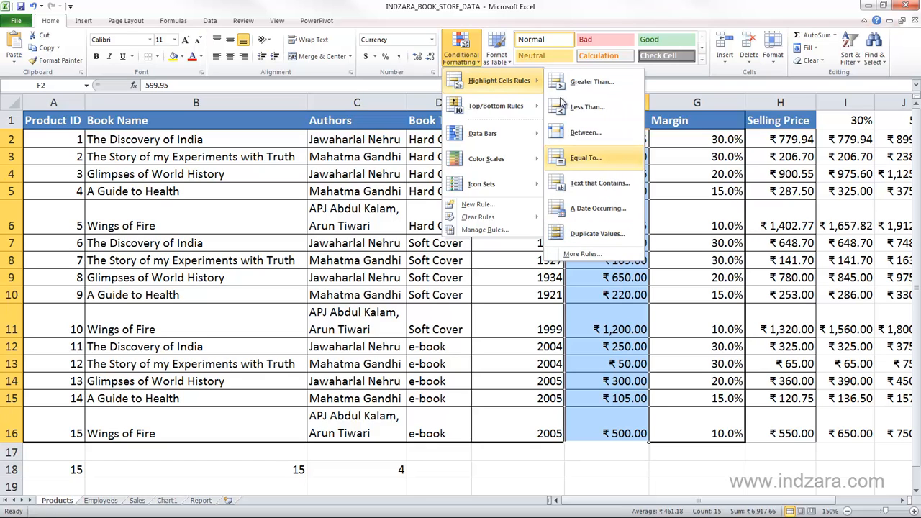
{"action": "left_click", "coordinate": [581, 237]}
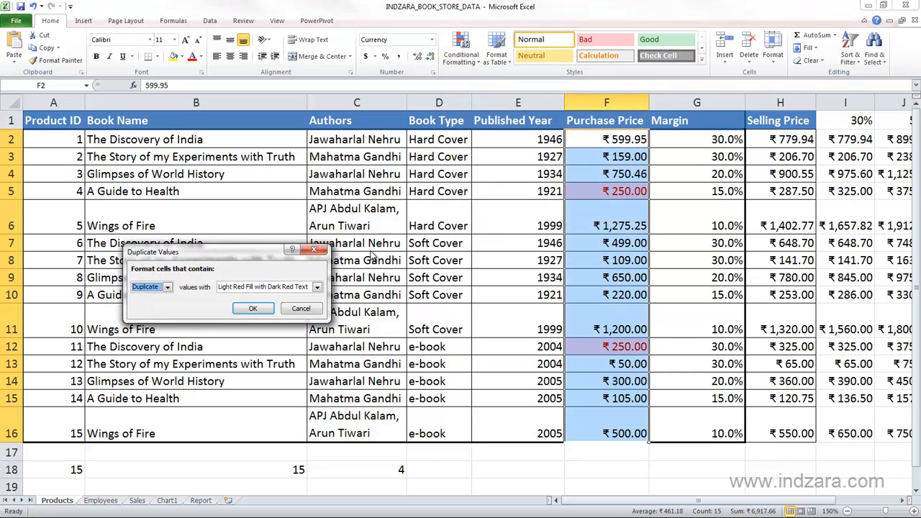
{"action": "left_click", "coordinate": [167, 288]}
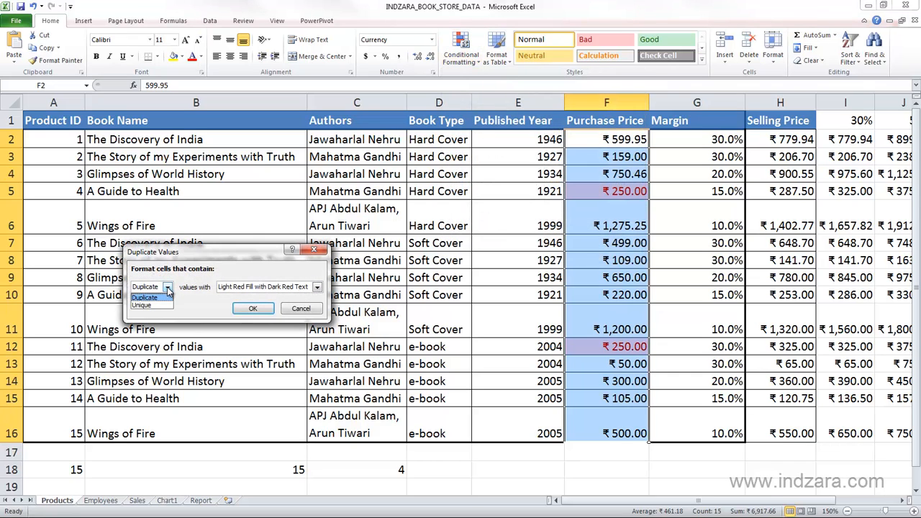
{"action": "left_click", "coordinate": [167, 288]}
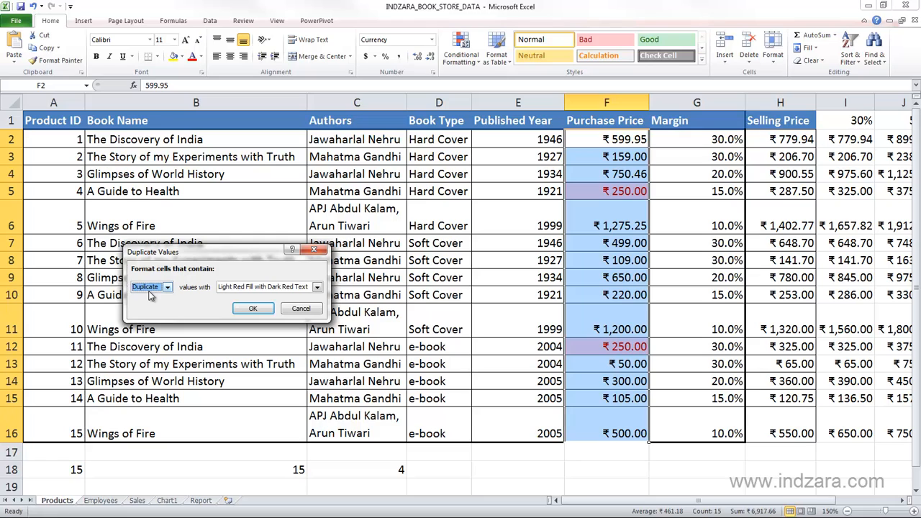
{"action": "left_click", "coordinate": [293, 289]}
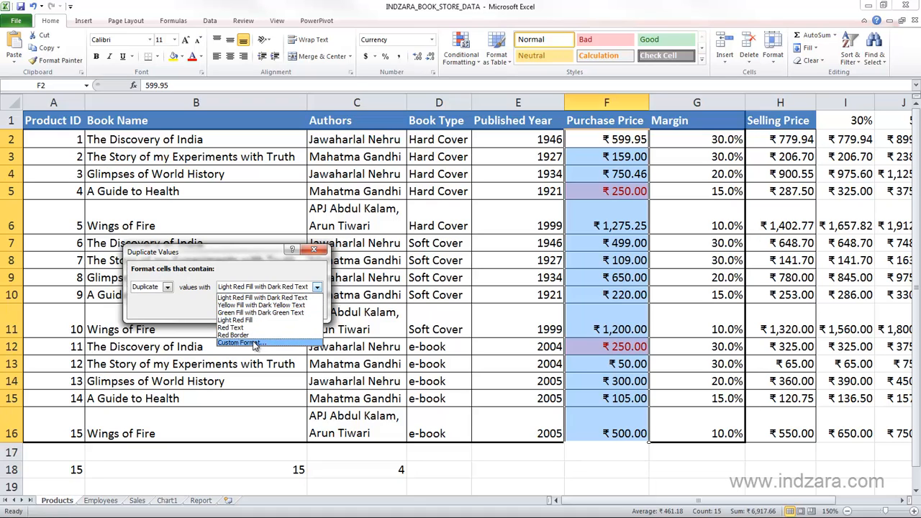
{"action": "left_click", "coordinate": [262, 297]}
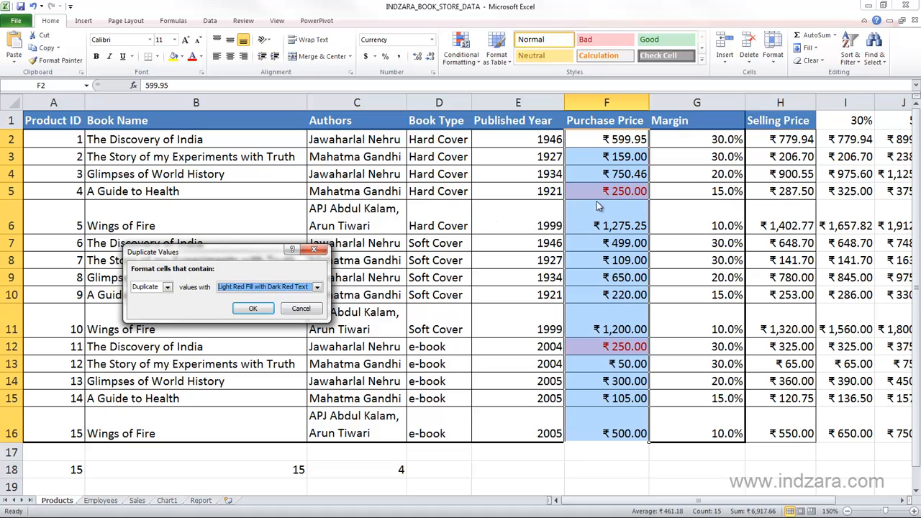
Switch the rule preview to unique purchase prices, and cancel it without creating the rule.
{"action": "left_click", "coordinate": [167, 287]}
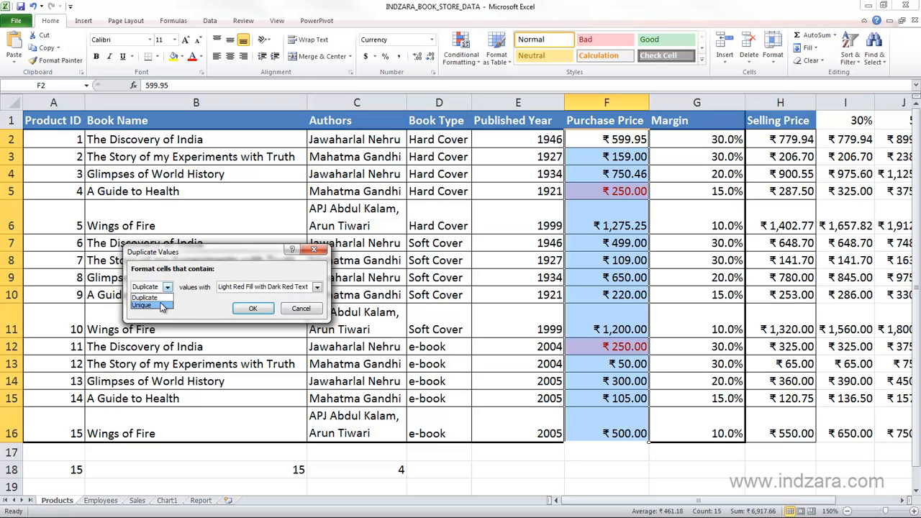
{"action": "left_click", "coordinate": [142, 305]}
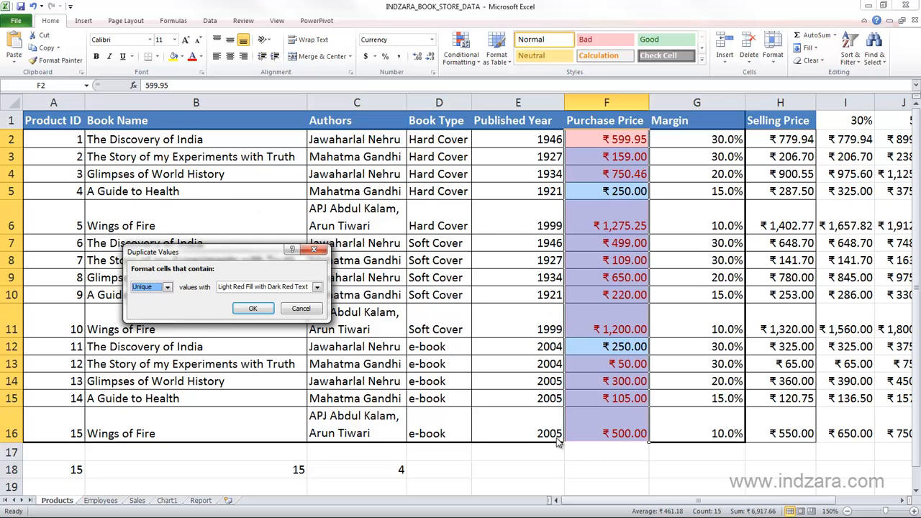
{"action": "left_click", "coordinate": [300, 308]}
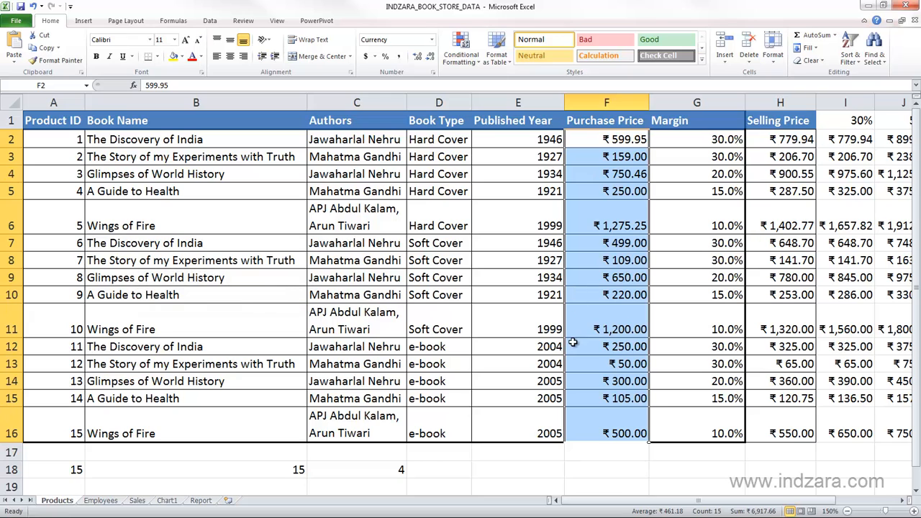
Start a new conditional formatting rule for the purchase prices that formats only unique or duplicate values.
{"action": "left_click", "coordinate": [472, 57]}
{"action": "left_click", "coordinate": [476, 204]}
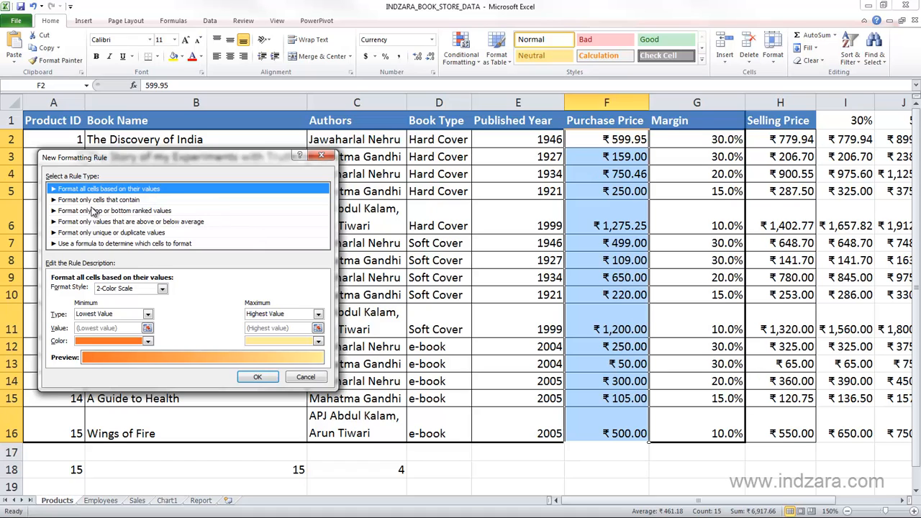
{"action": "left_click", "coordinate": [106, 232]}
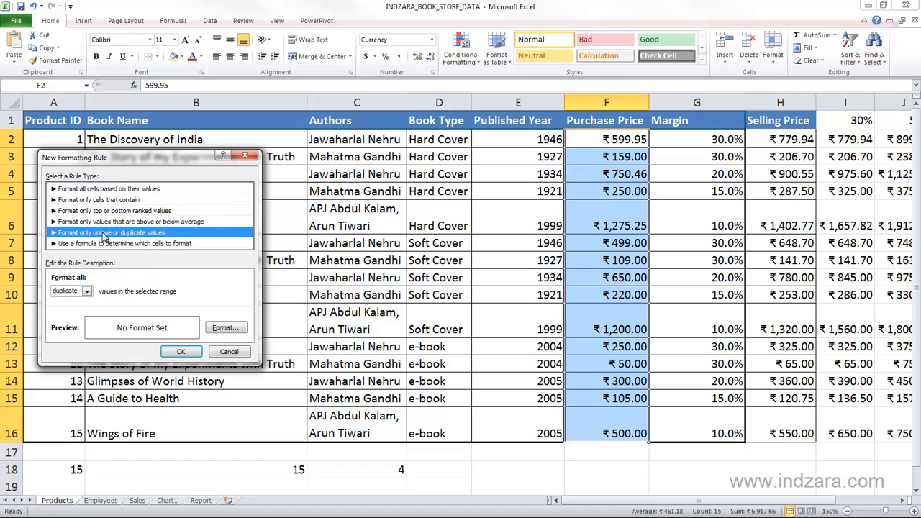